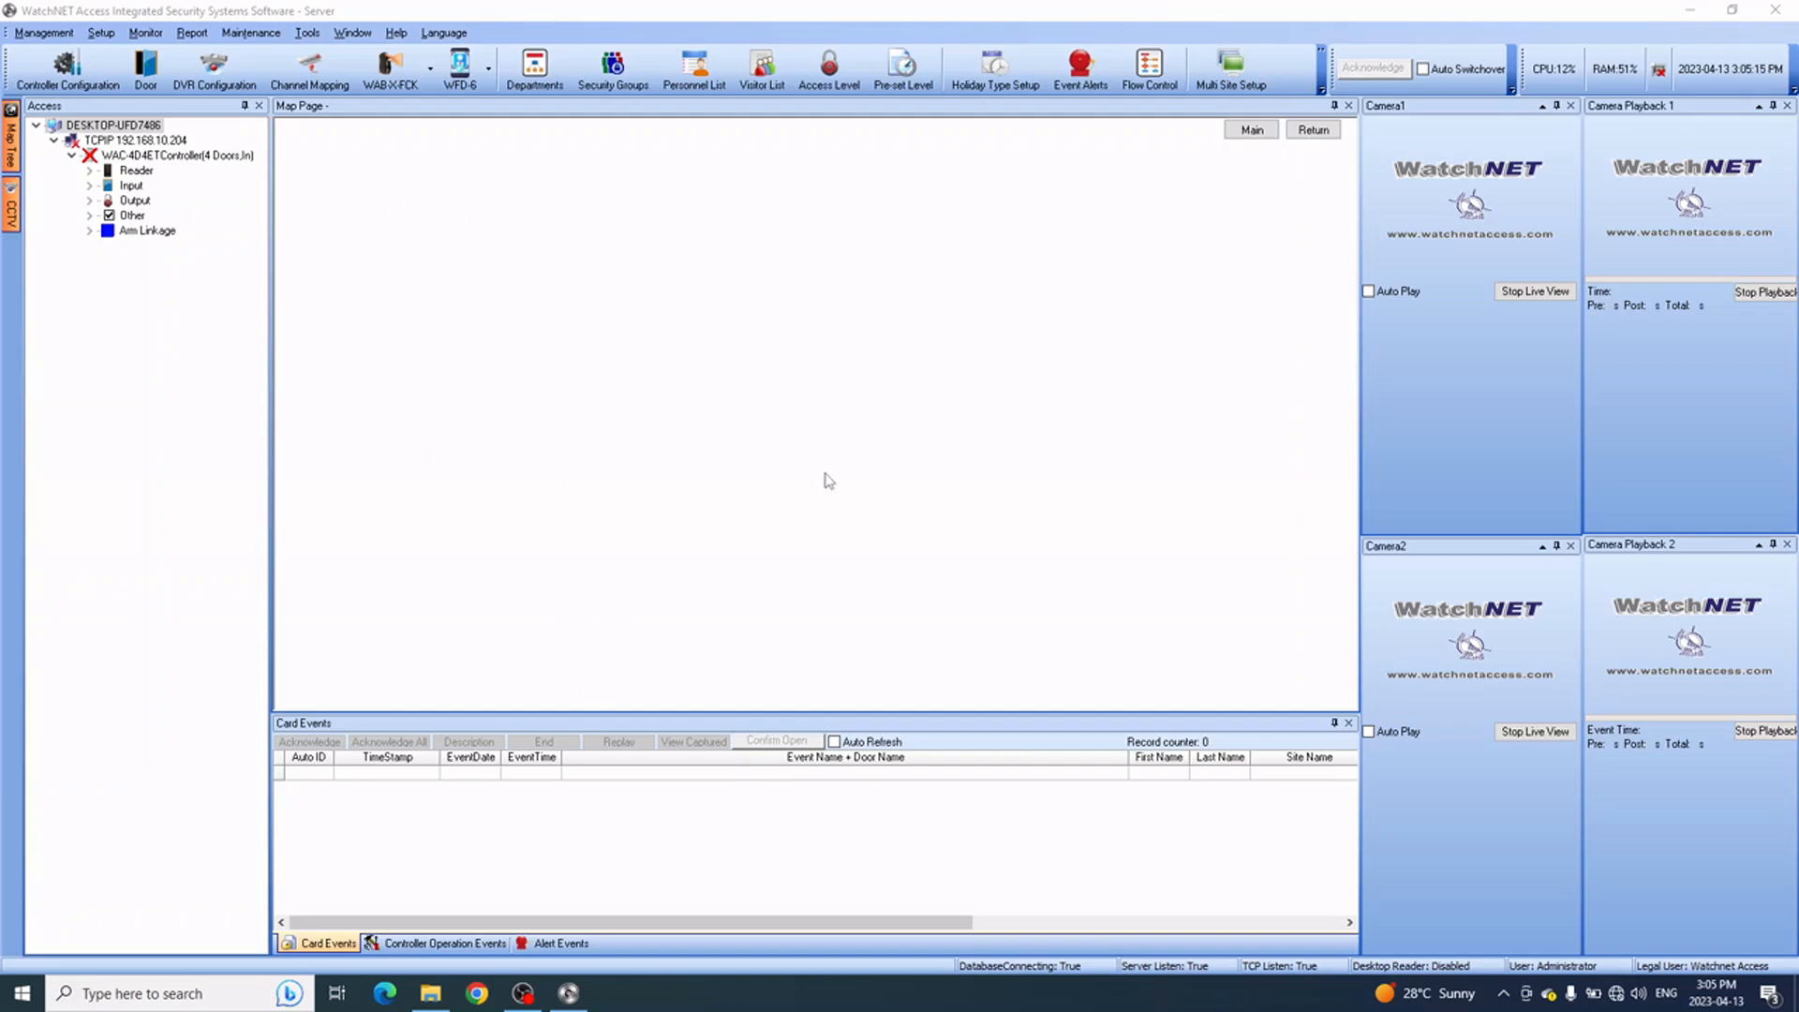
# - Open the database backup dialog and set the backup file's save path to the Desktop folder
pyautogui.click(675, 426)
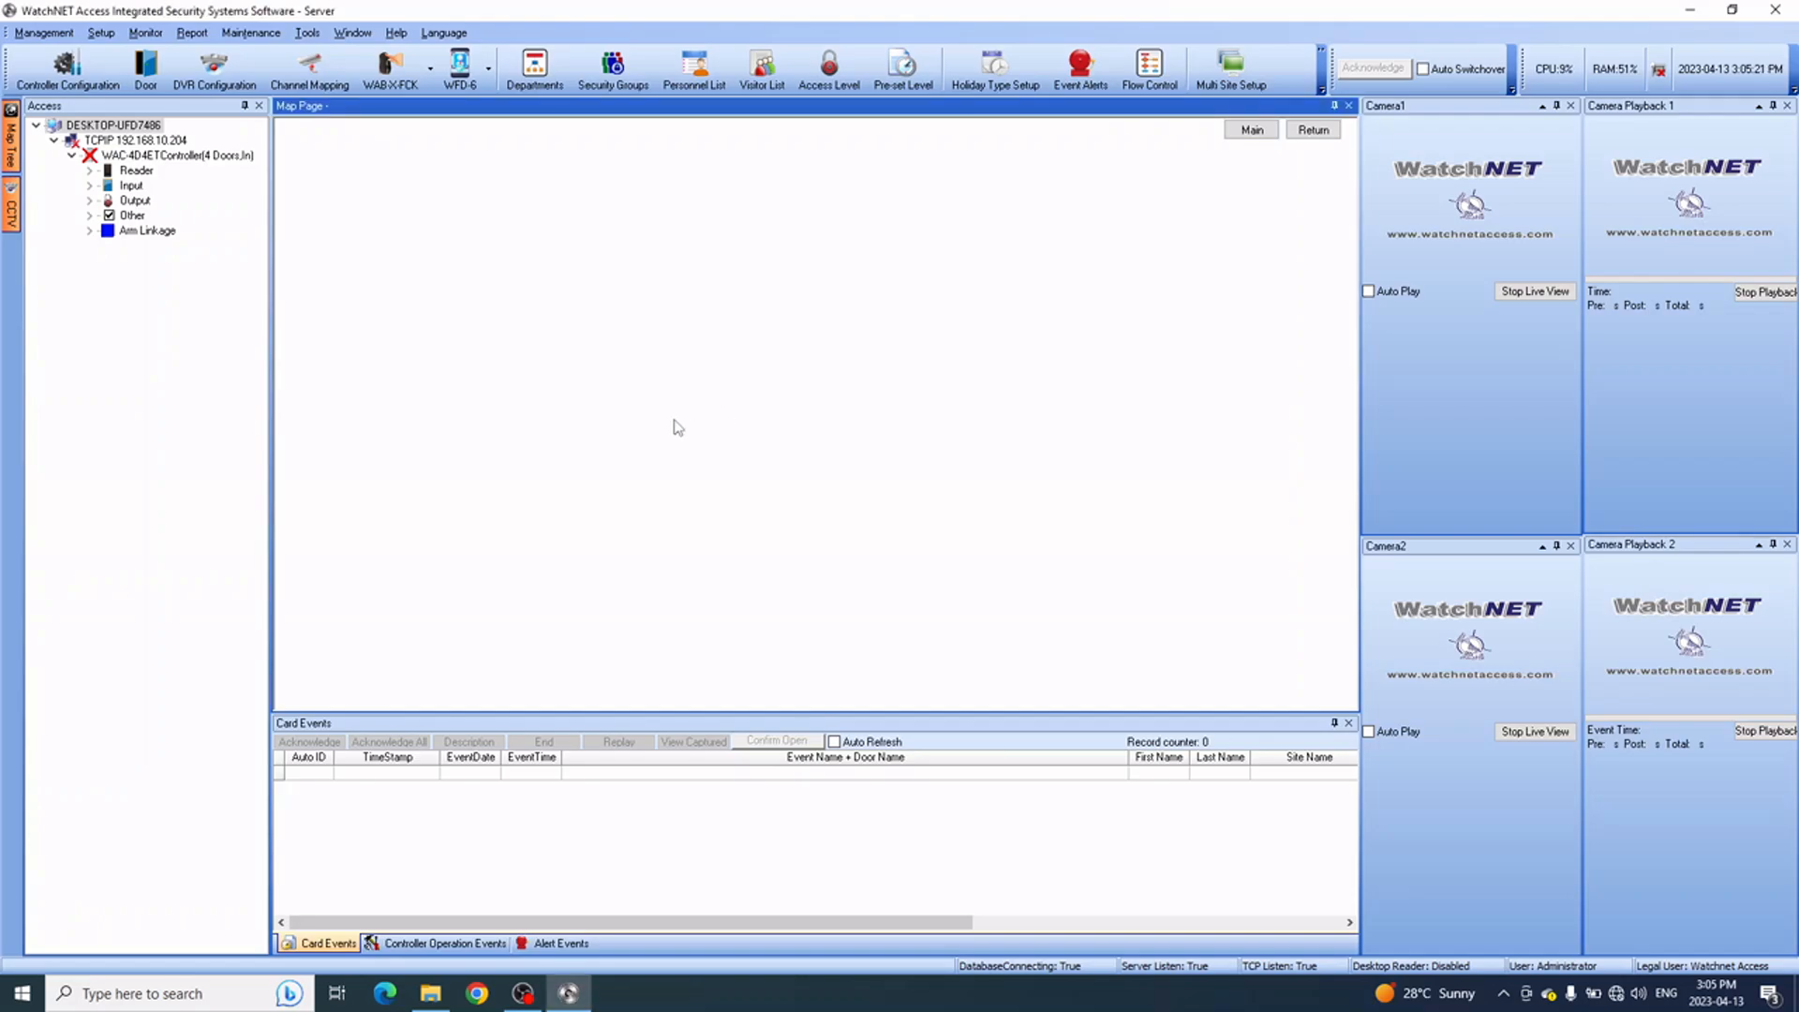
pyautogui.click(261, 38)
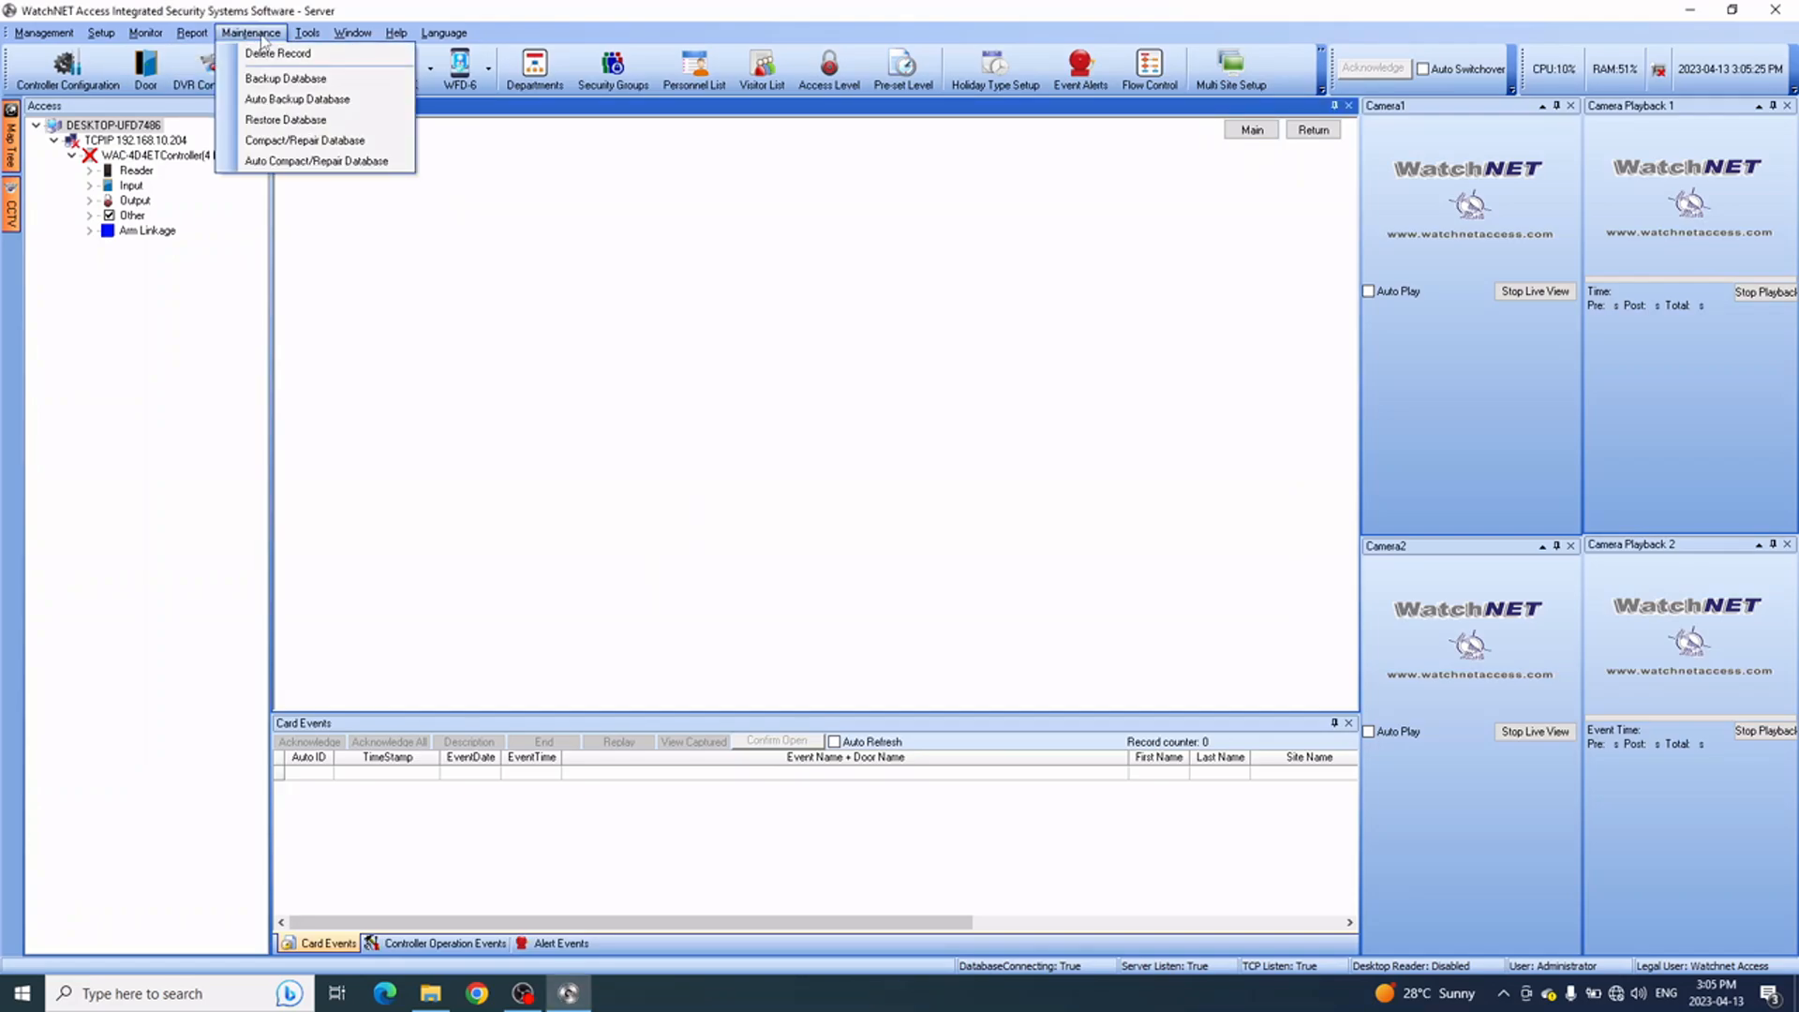
pyautogui.click(285, 79)
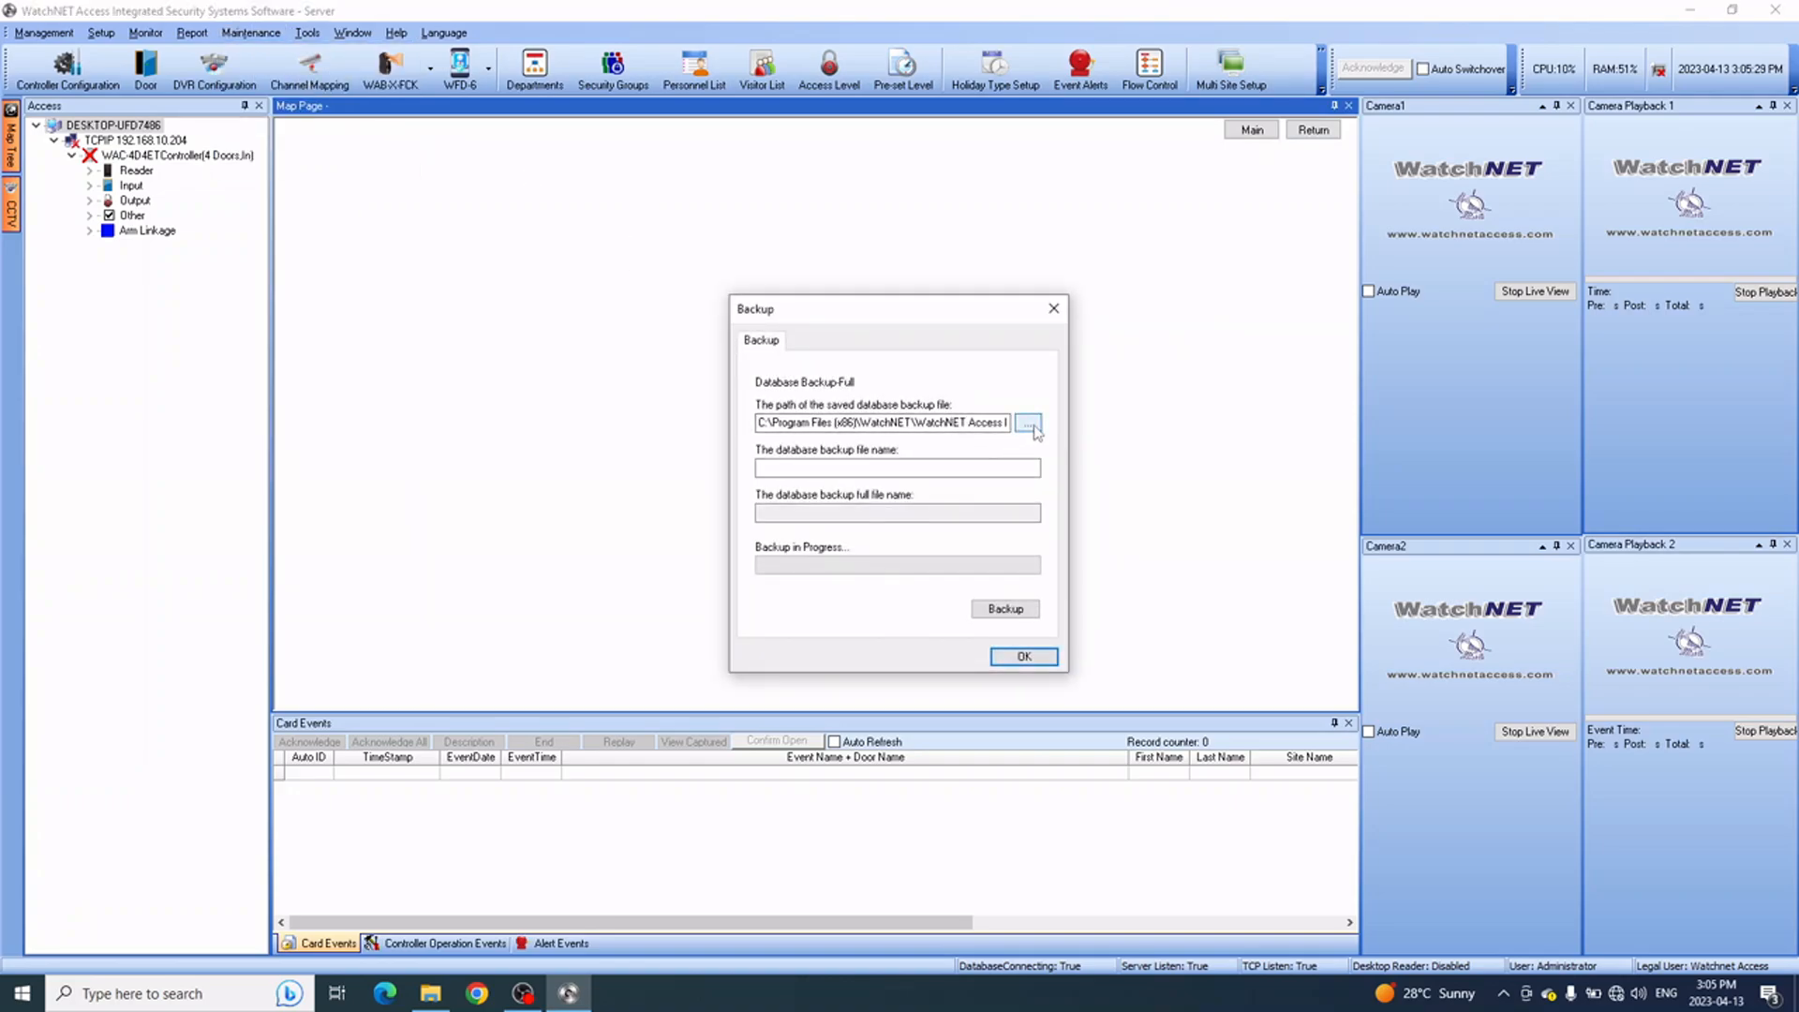
pyautogui.click(1034, 430)
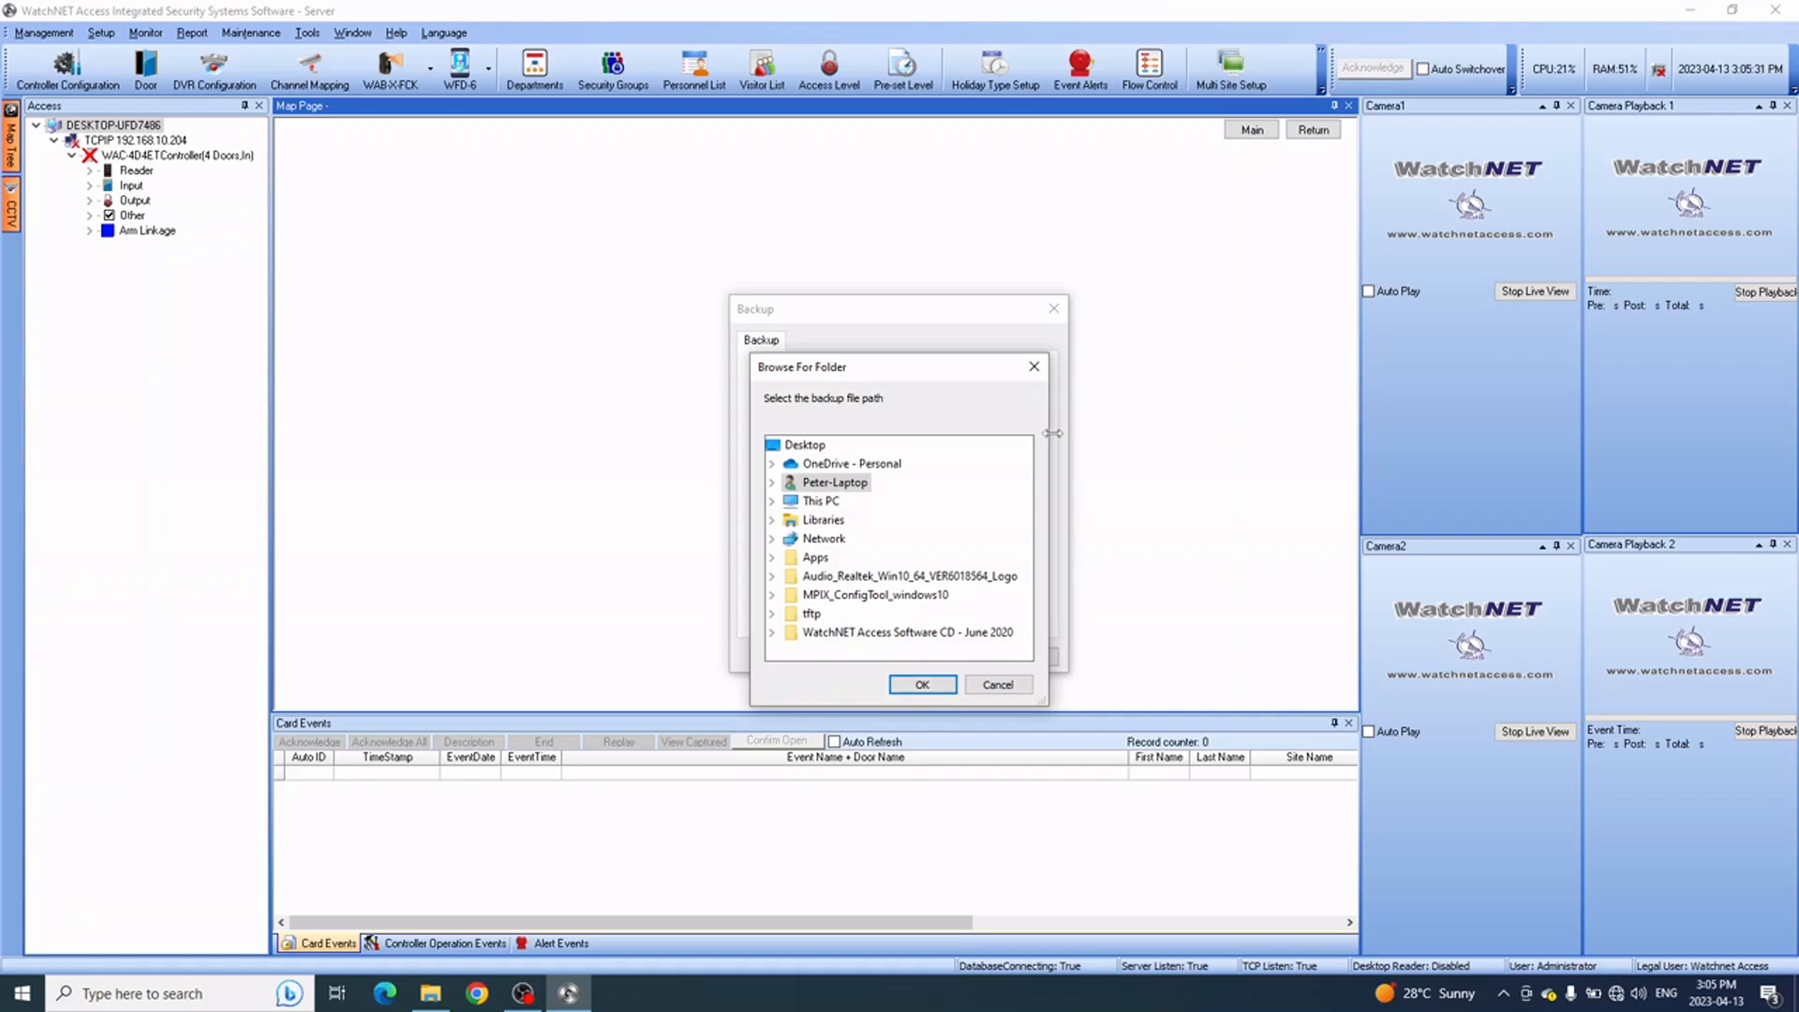
pyautogui.moveTo(918, 336); pyautogui.dragTo(1276, 337)
pyautogui.click(1155, 406)
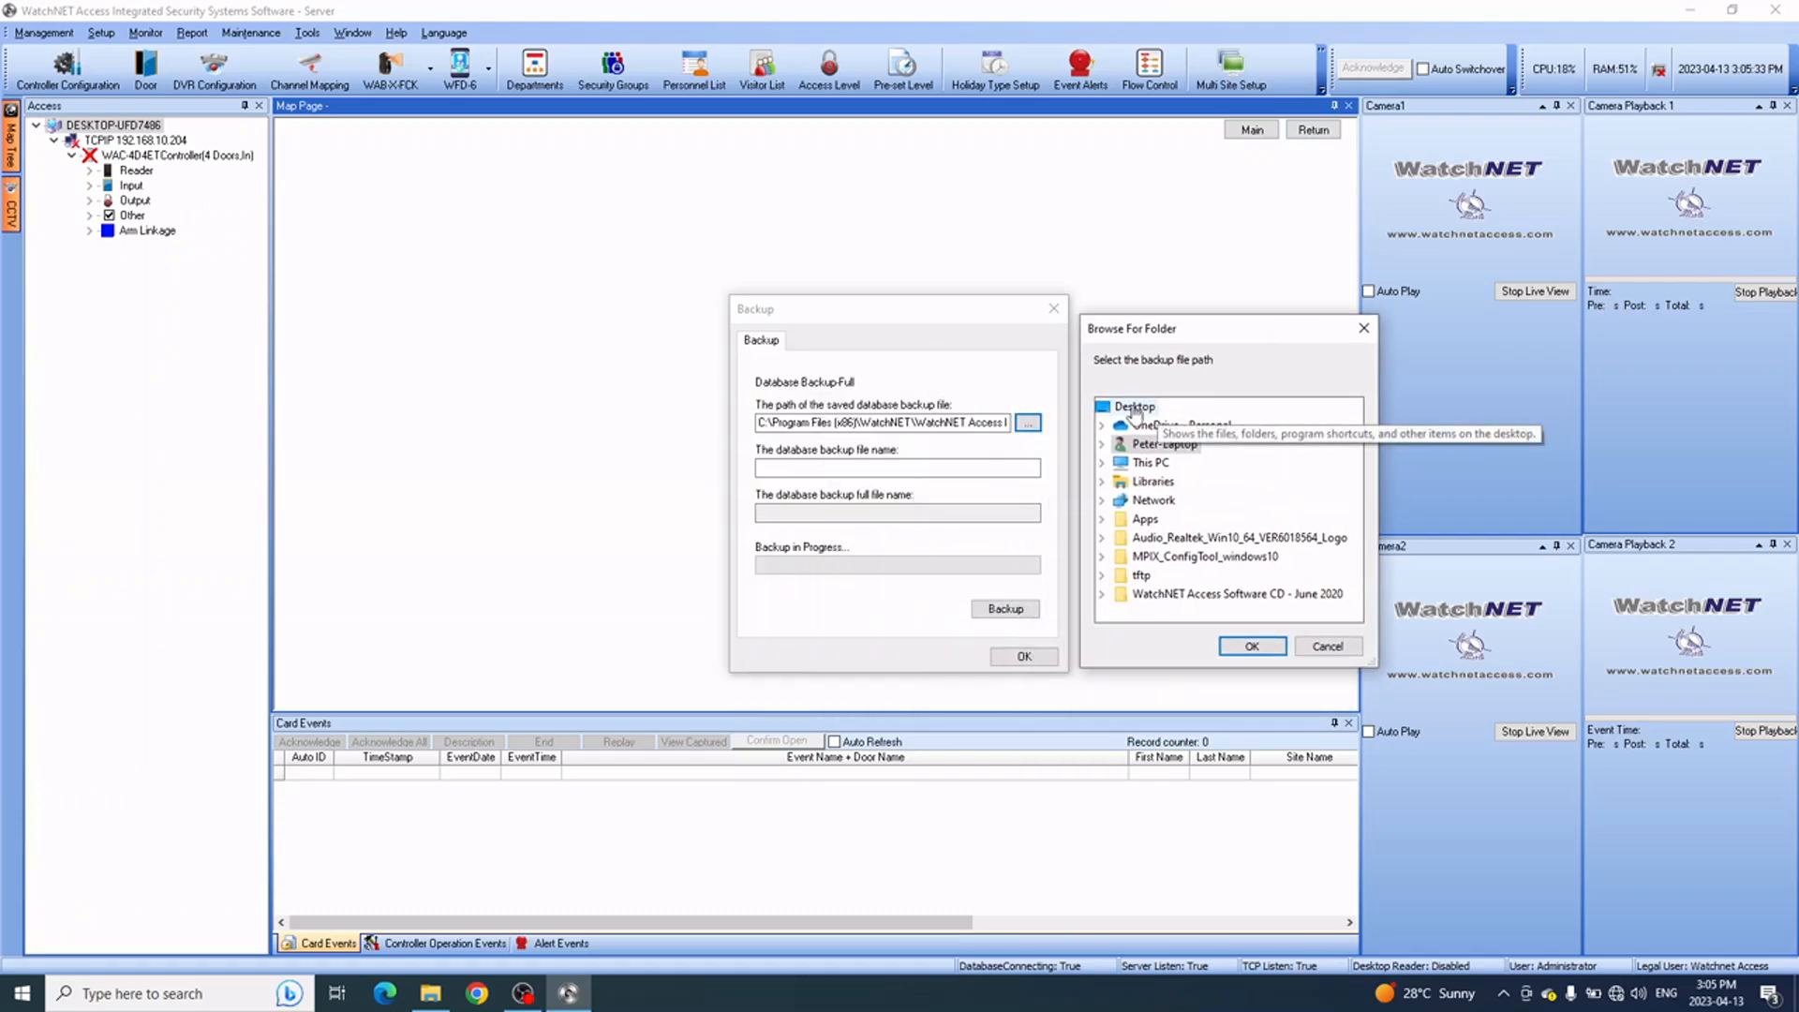
pyautogui.click(1249, 646)
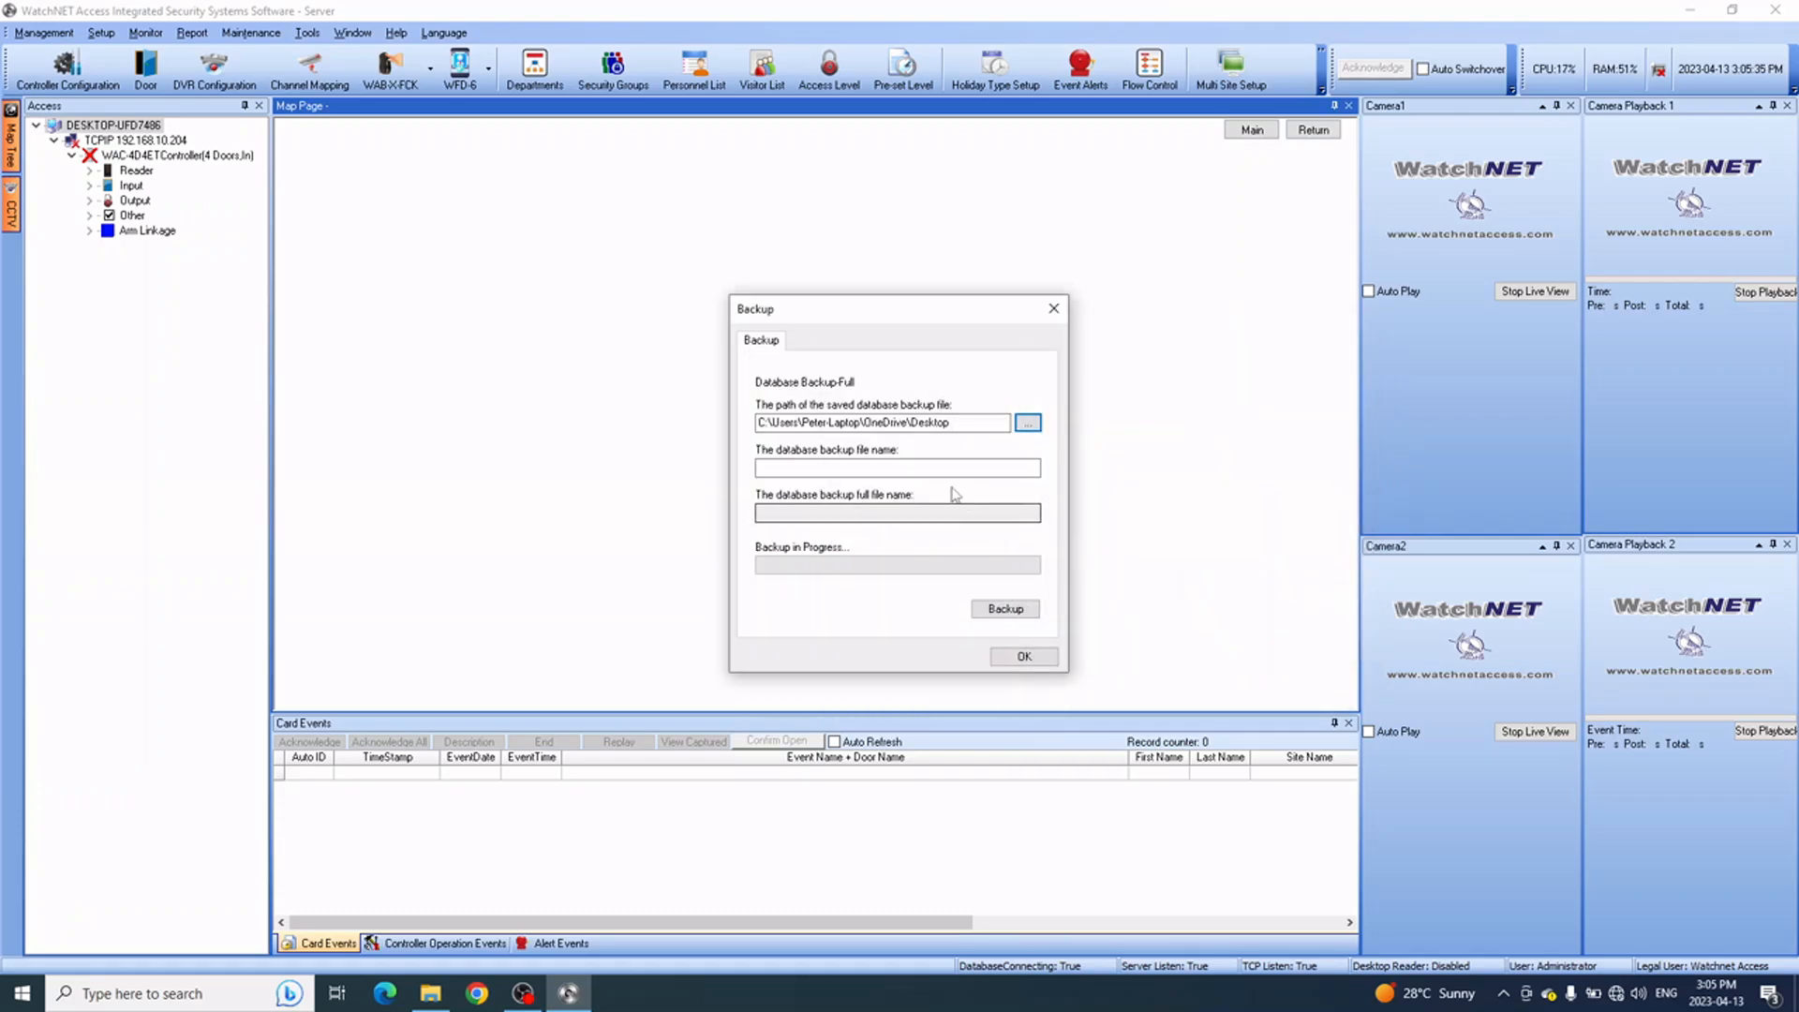
# - Name the database backup file 04132023, run the full backup and close the Backup dialog
pyautogui.click(921, 468)
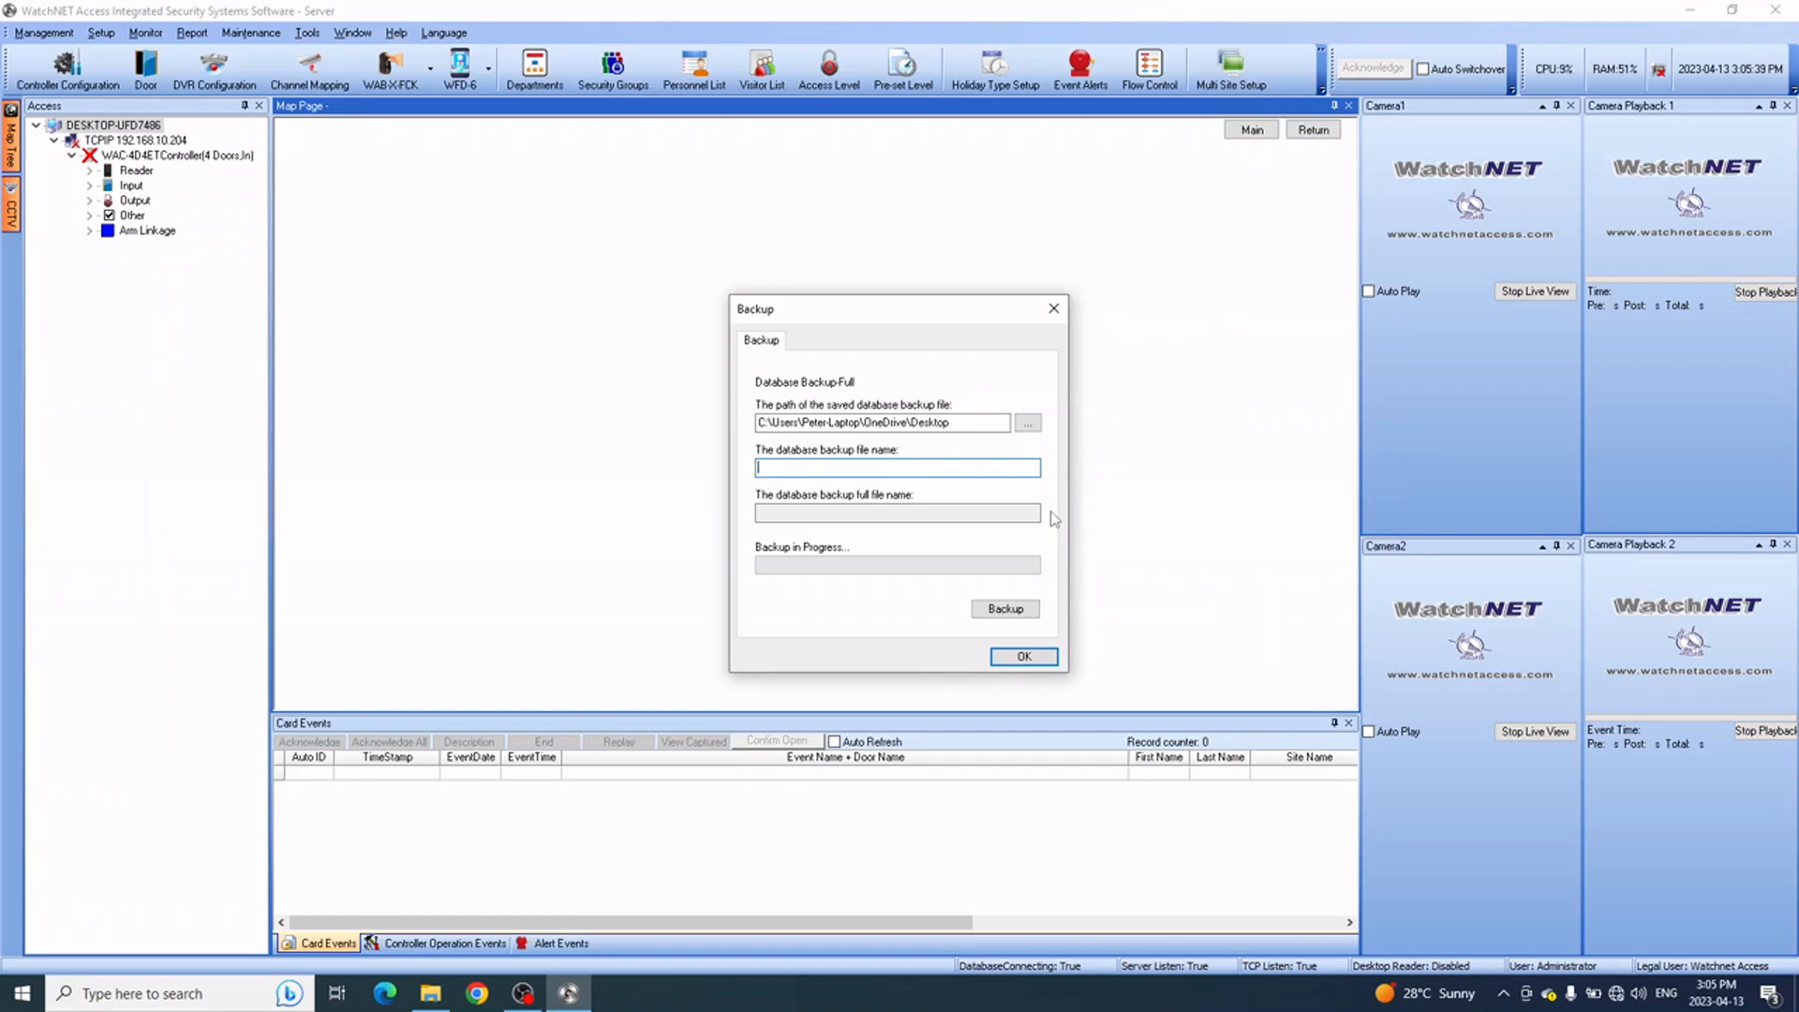
pyautogui.write('04')
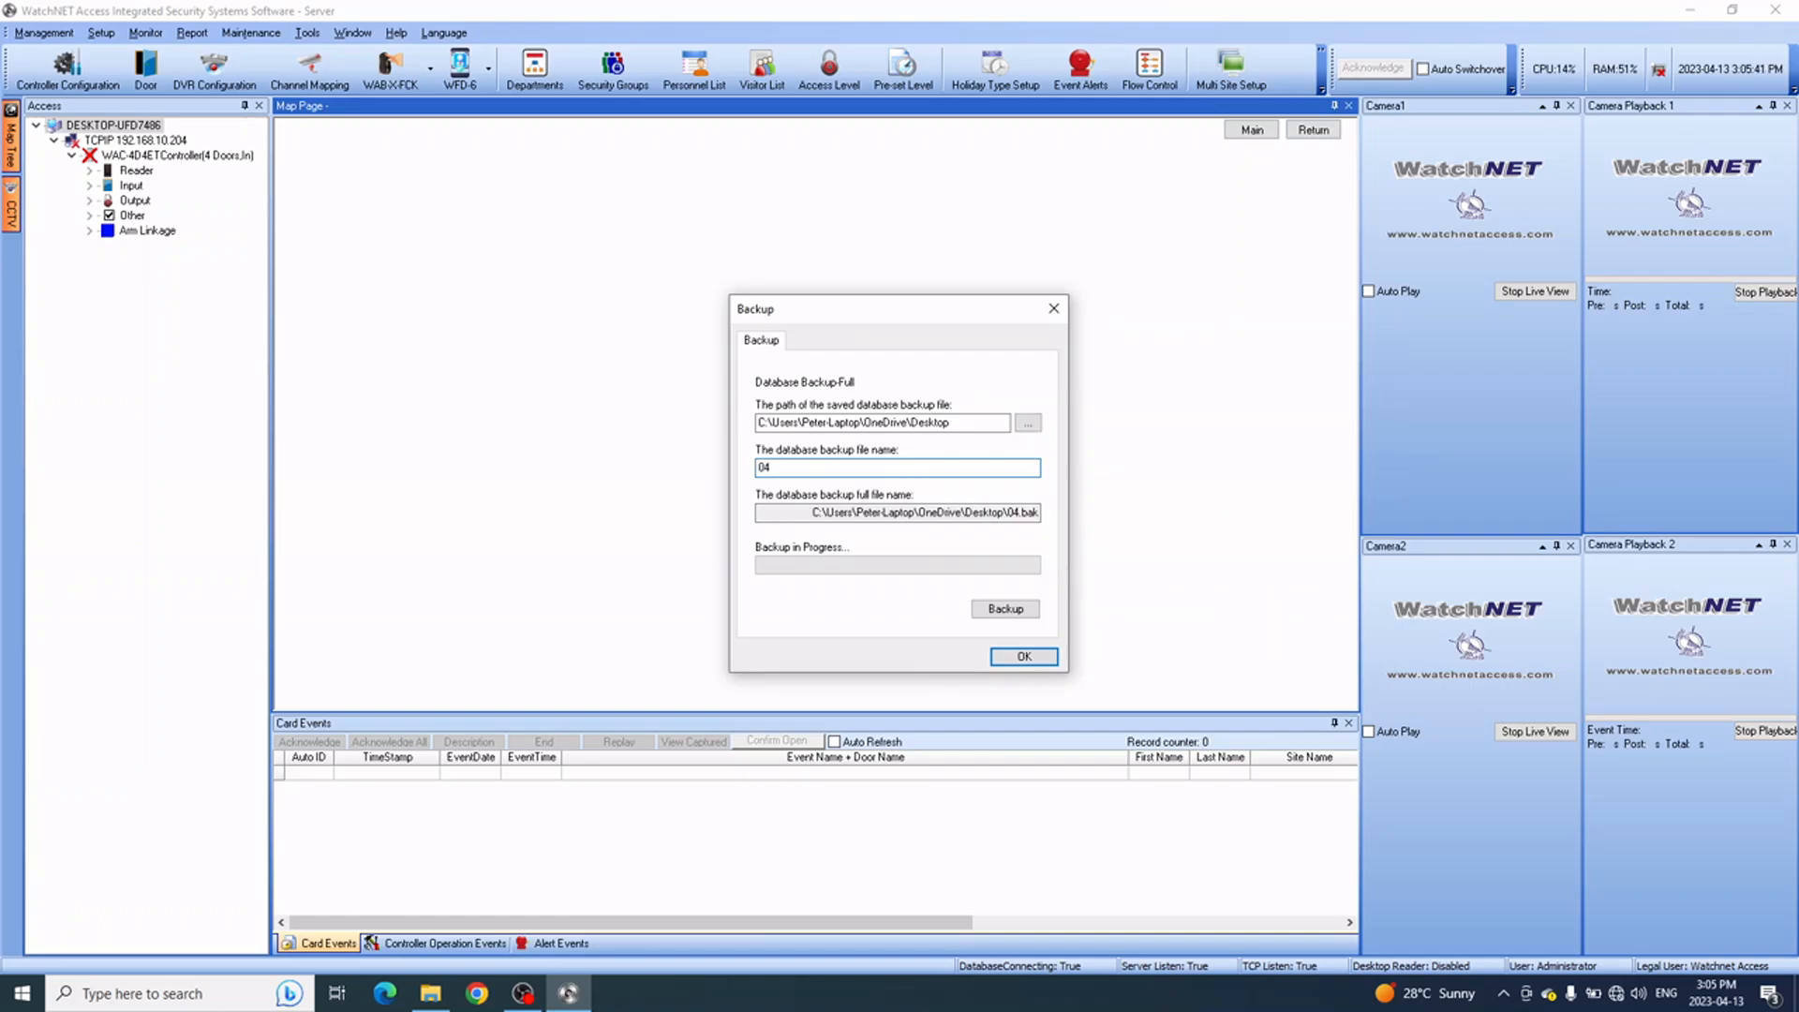
pyautogui.write('132023')
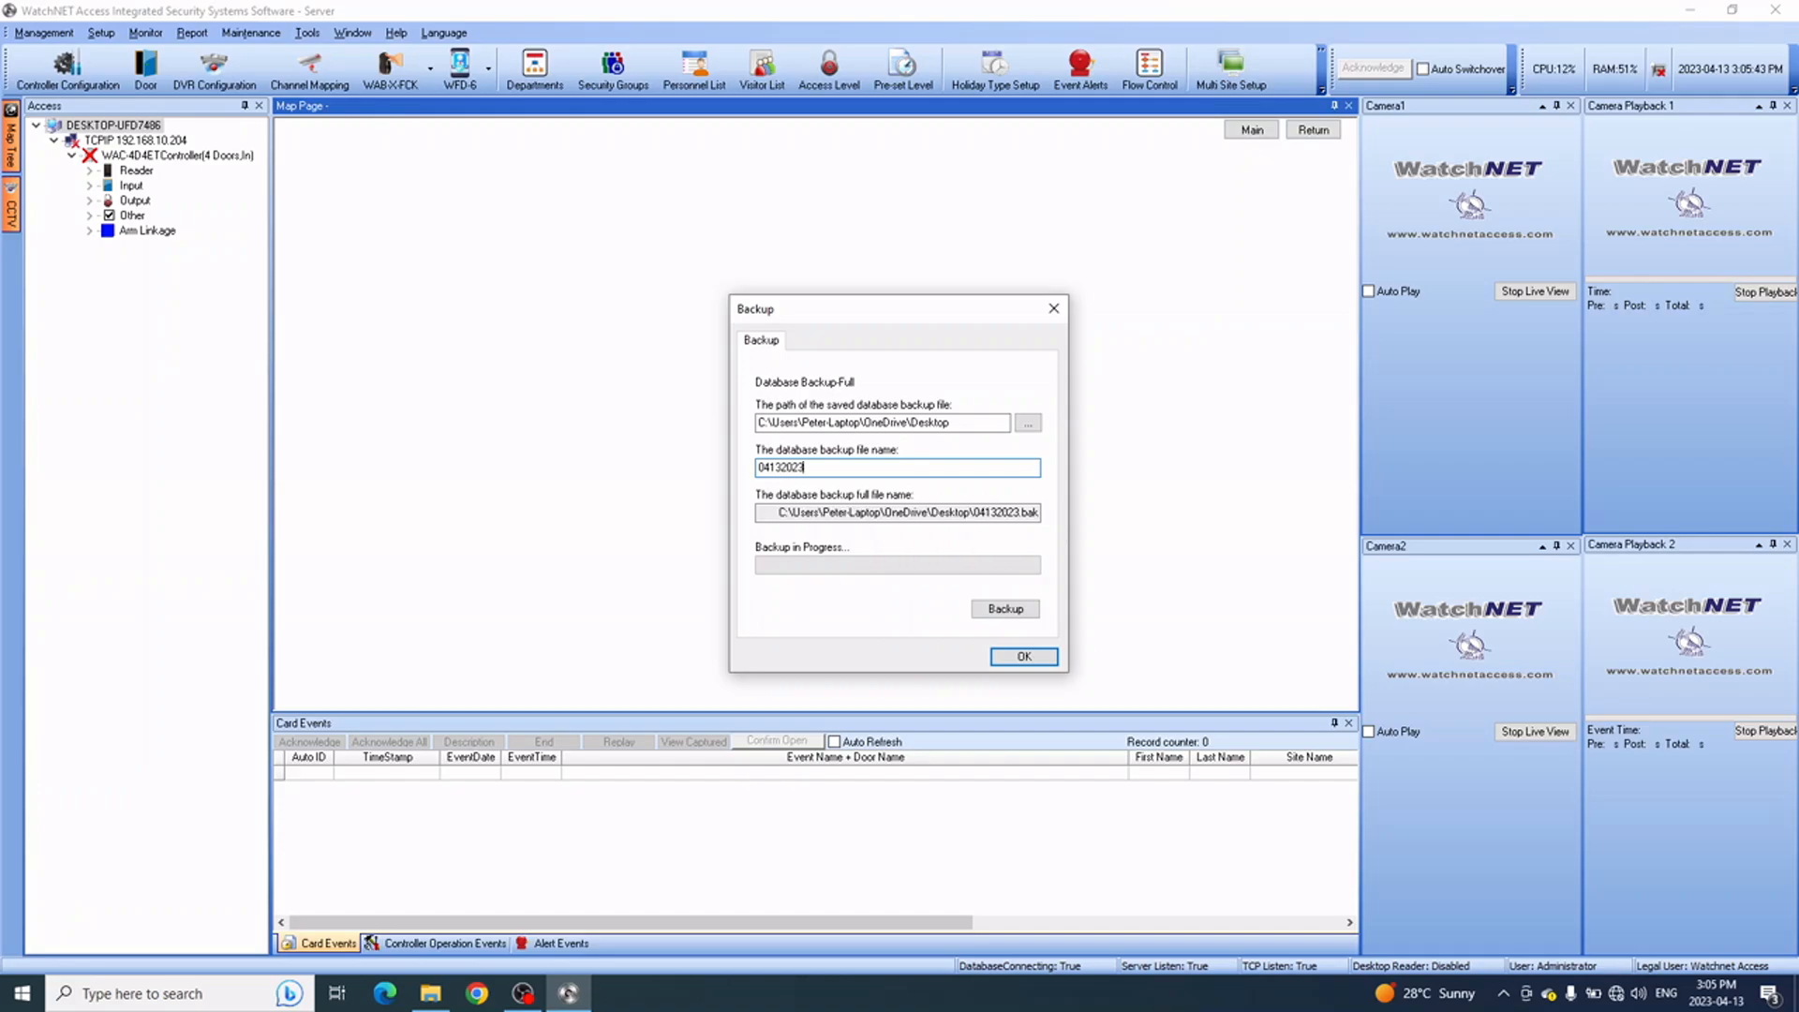
pyautogui.click(1021, 611)
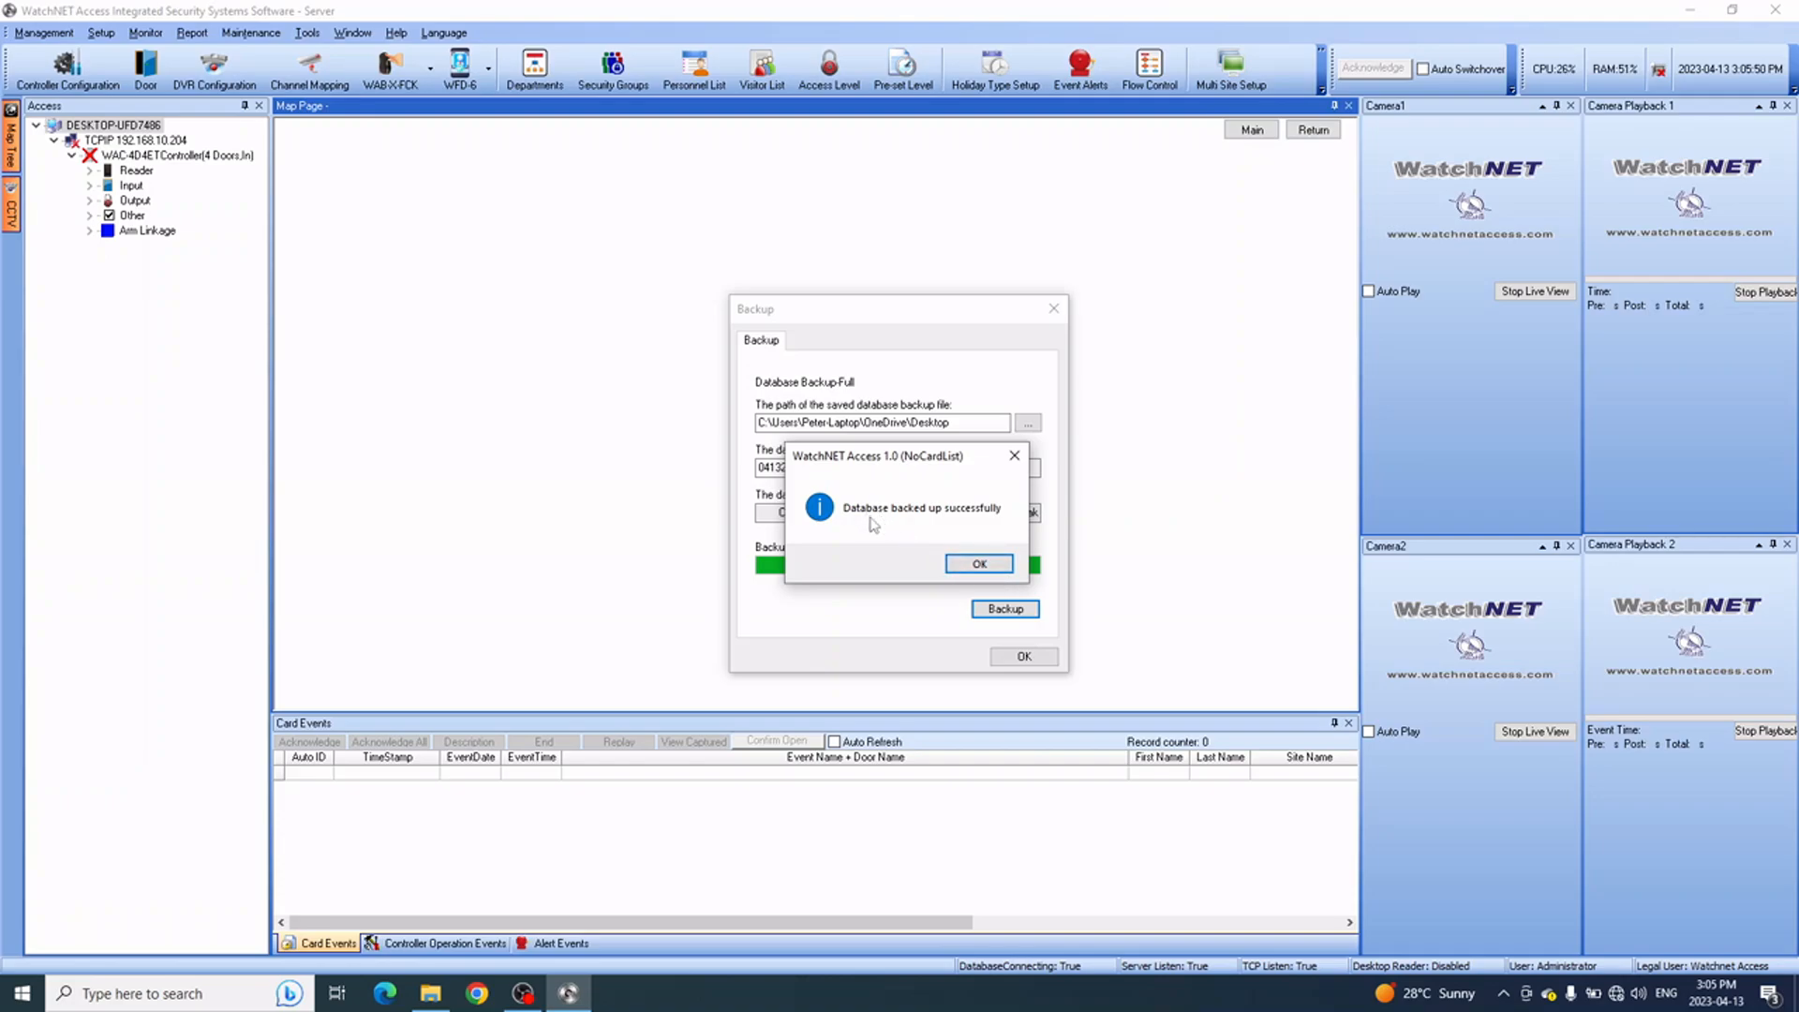
pyautogui.click(975, 563)
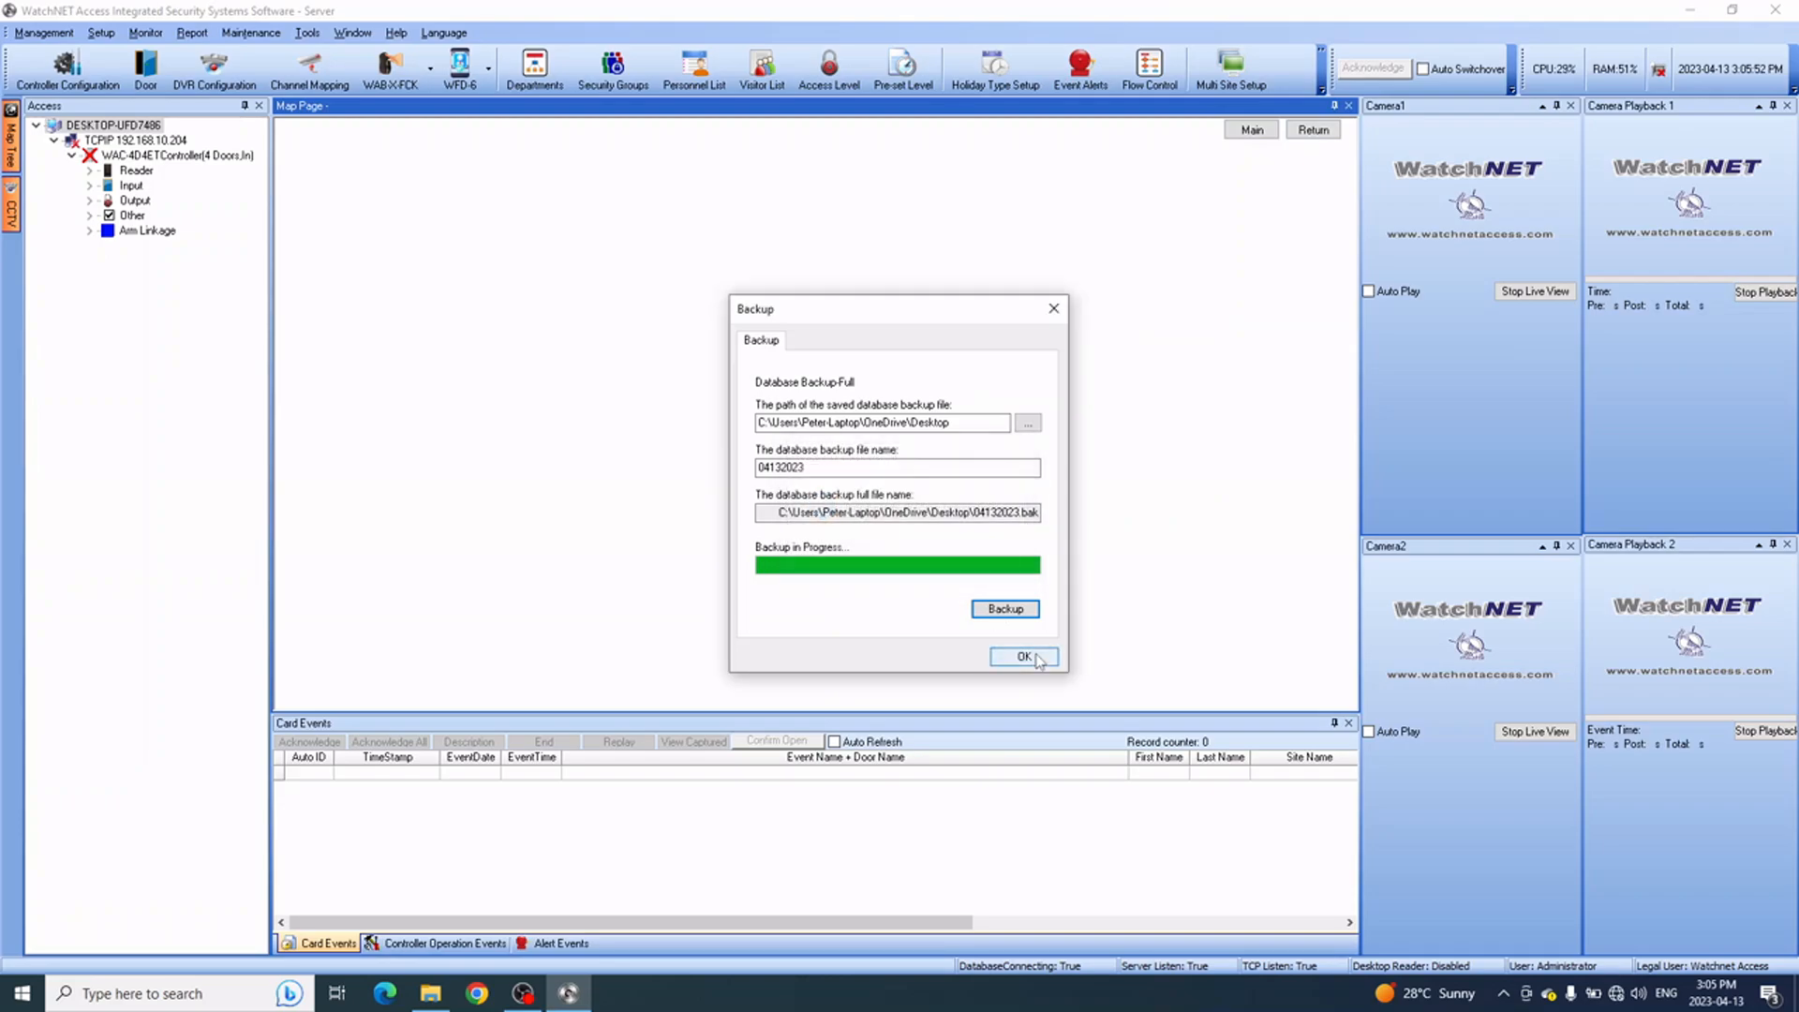
pyautogui.click(1026, 658)
# - Check the Windows desktop for the 04132023.bak backup file and return to WatchNET Access
pyautogui.click(1704, 13)
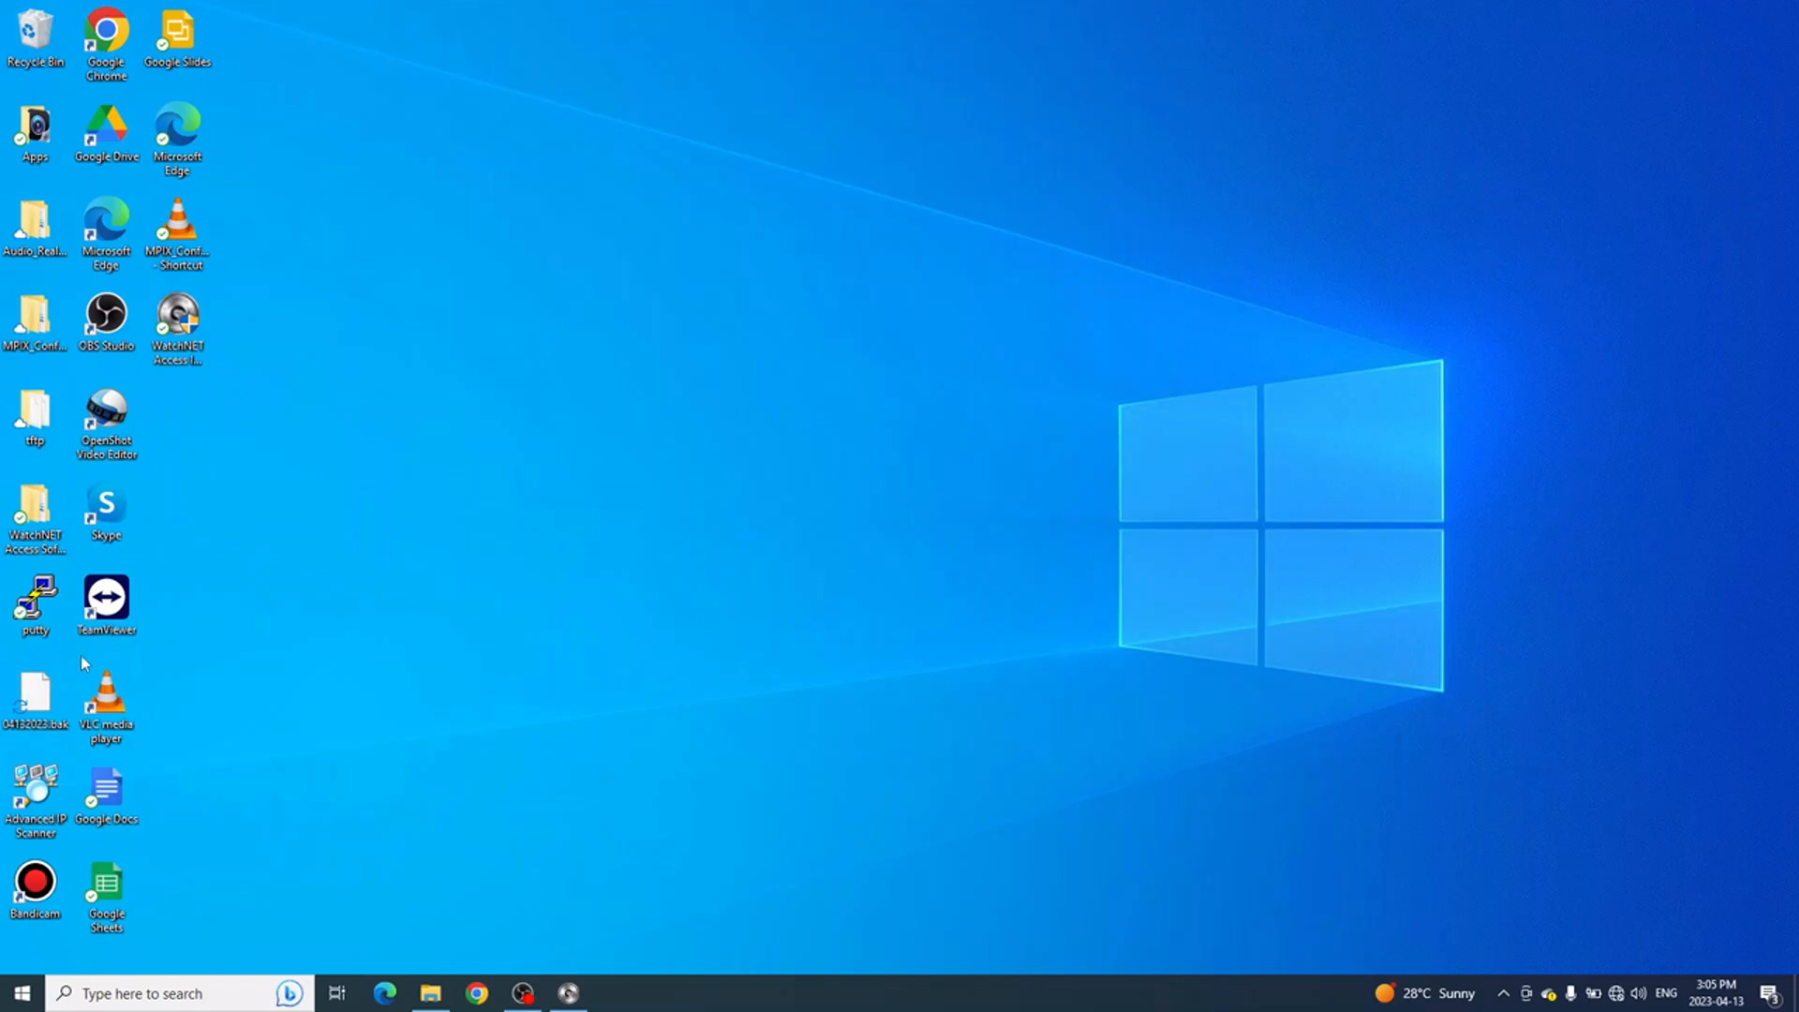
pyautogui.click(39, 696)
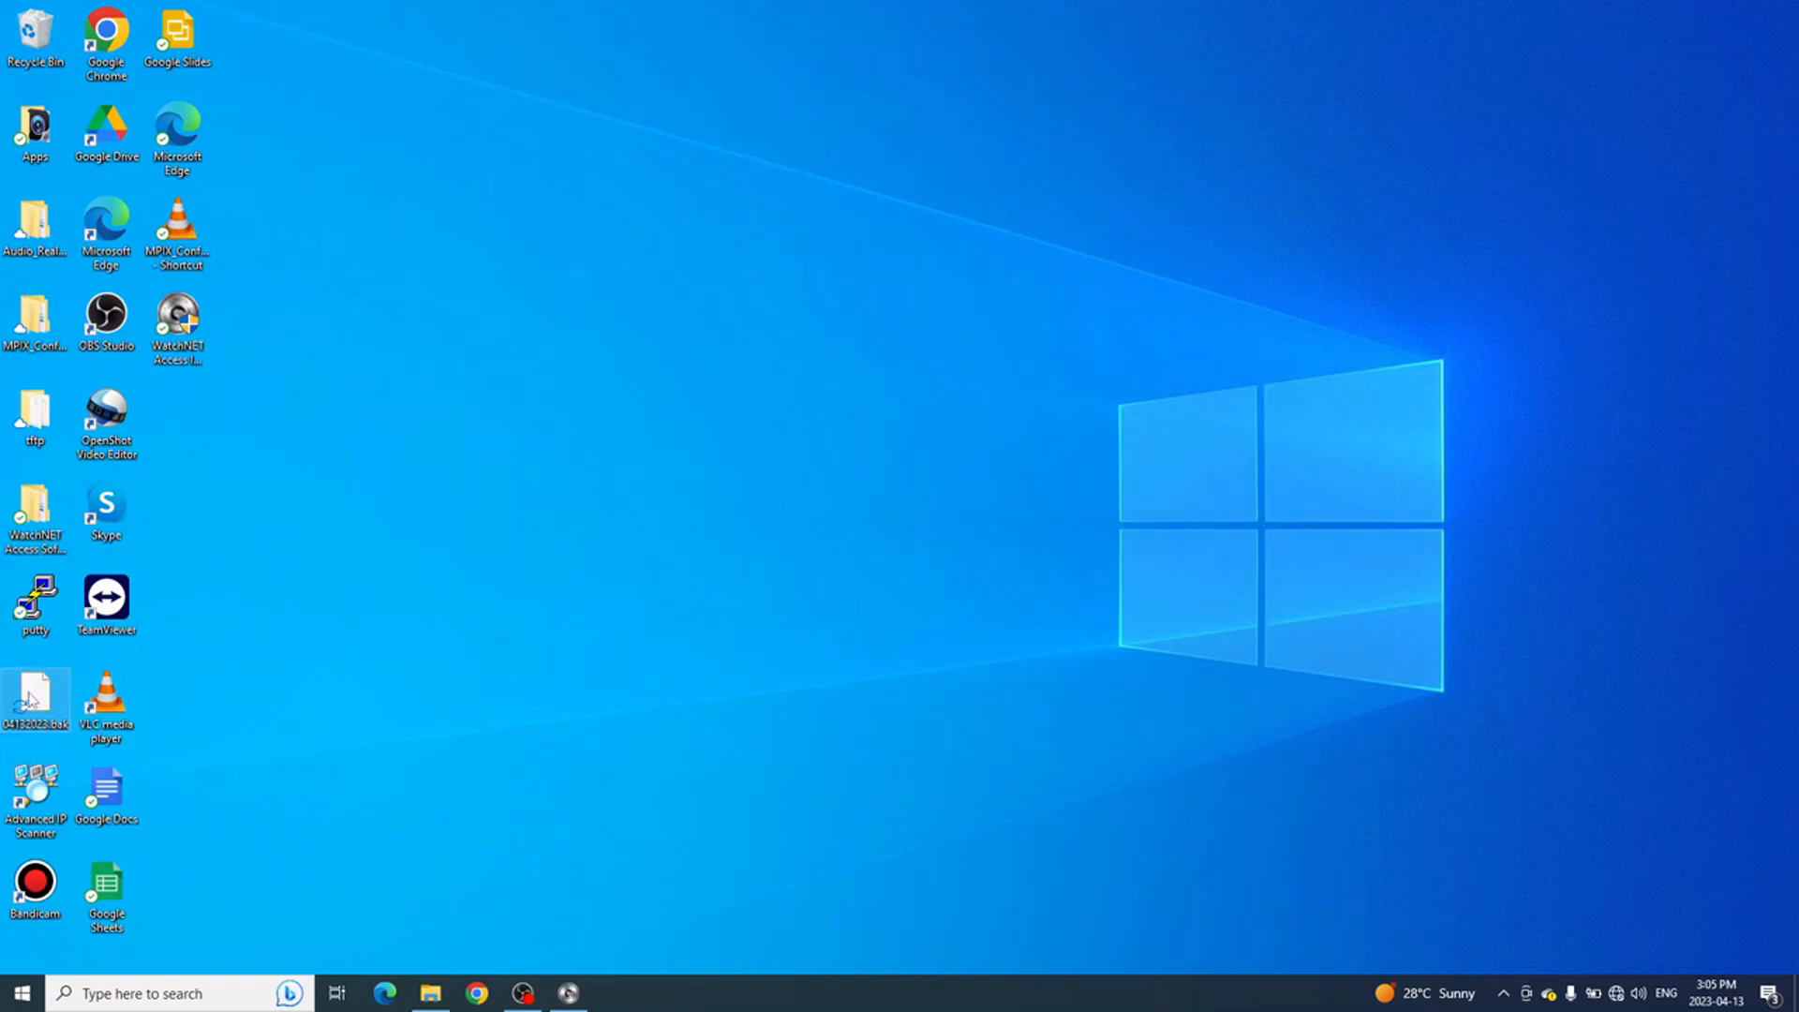
pyautogui.moveTo(31, 710)
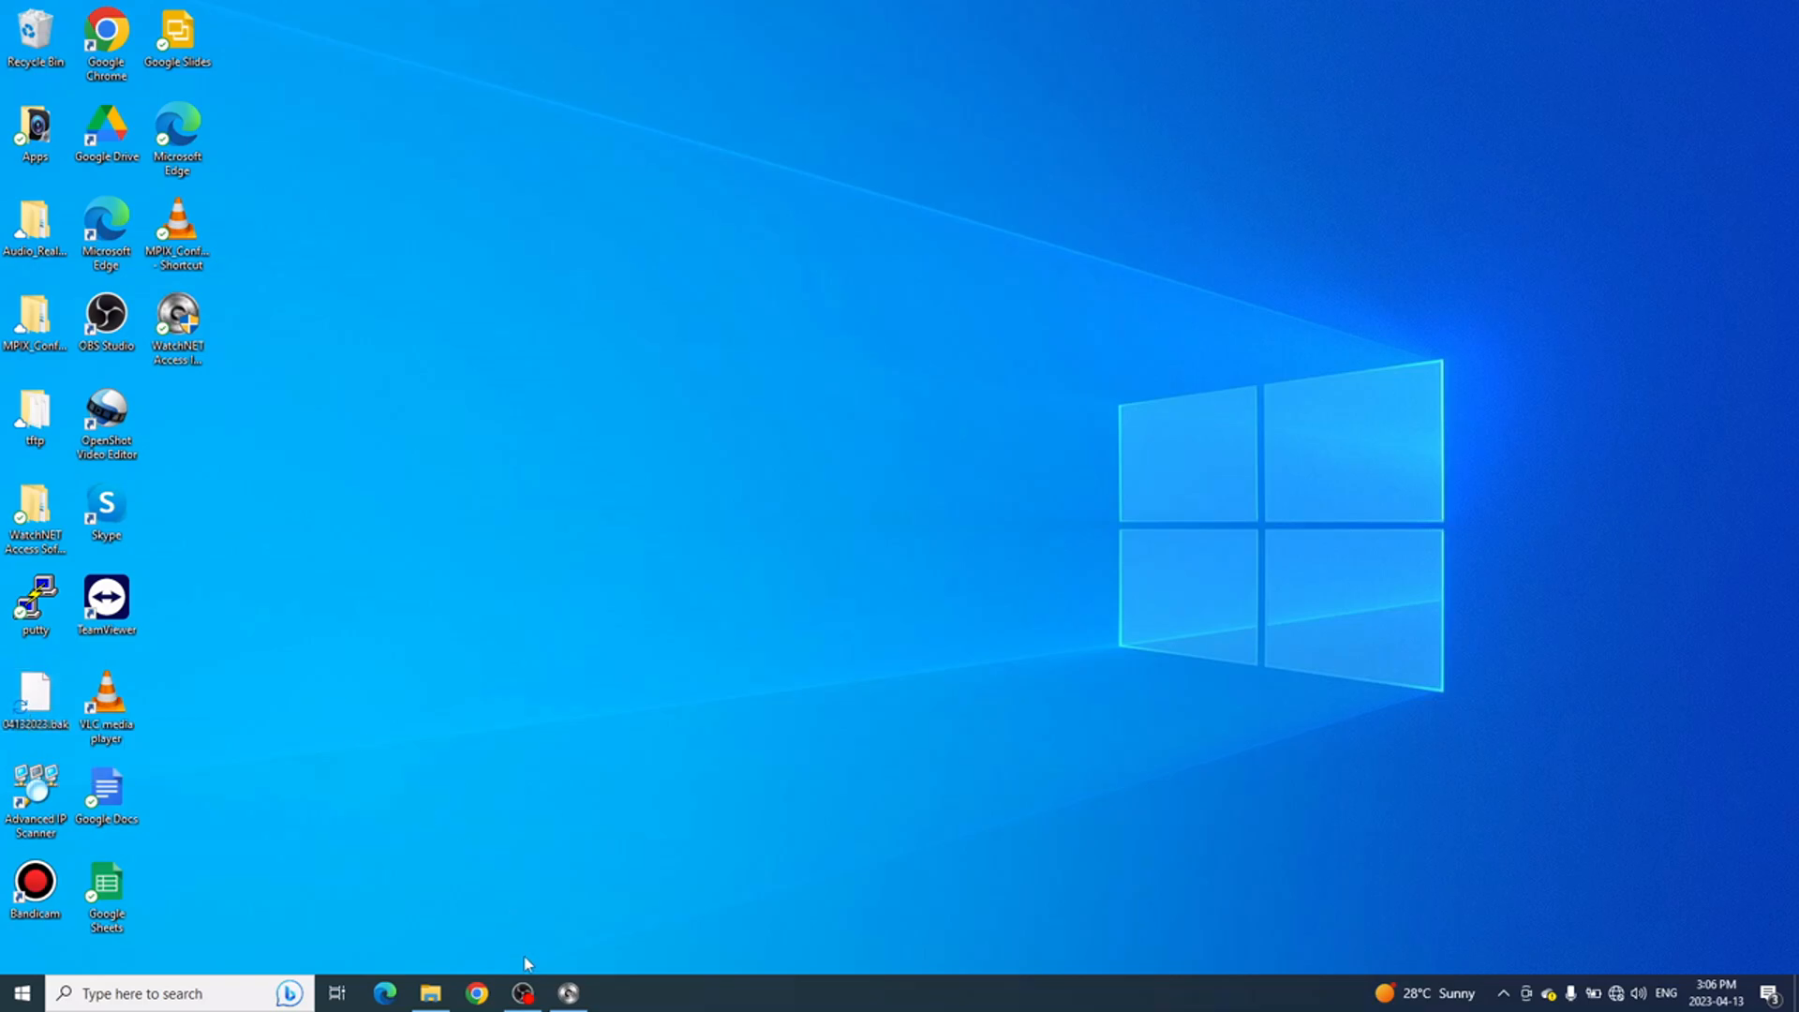
pyautogui.click(568, 993)
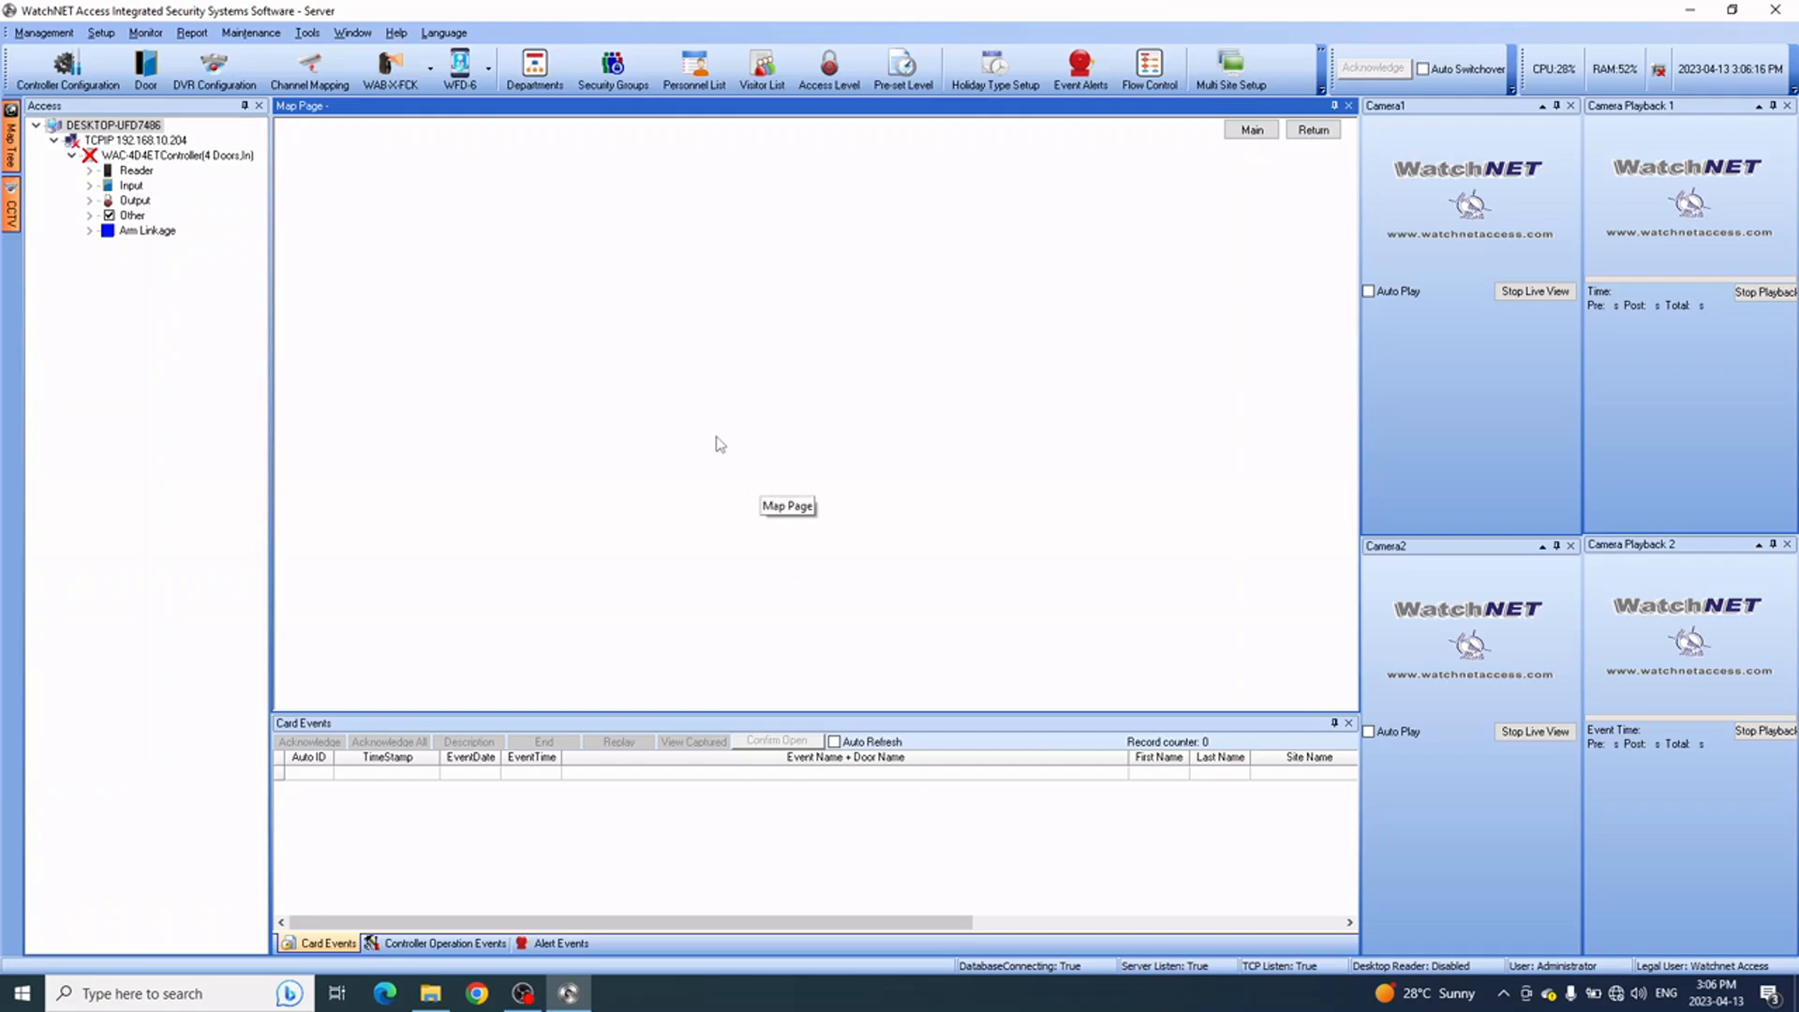
# - Open the database restore dialog and choose 04132023_NEW.bak from the DBBack folder as the file to restore
pyautogui.click(275, 37)
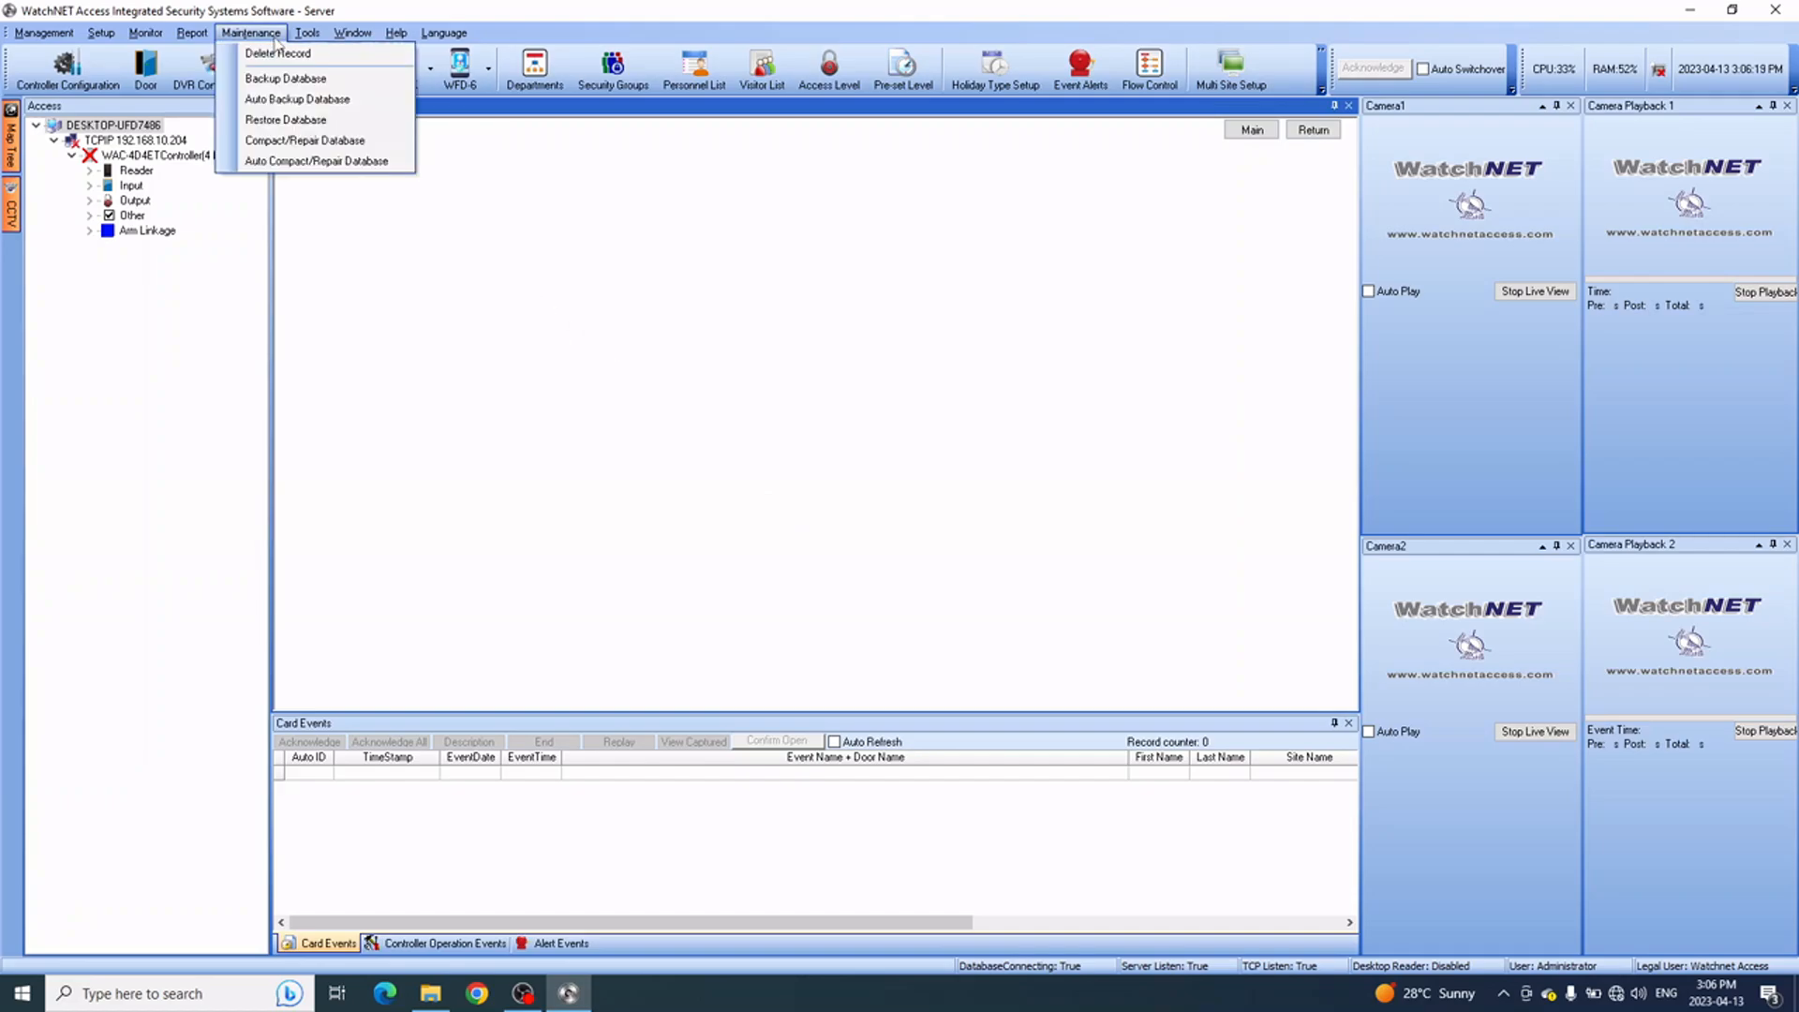
pyautogui.click(303, 122)
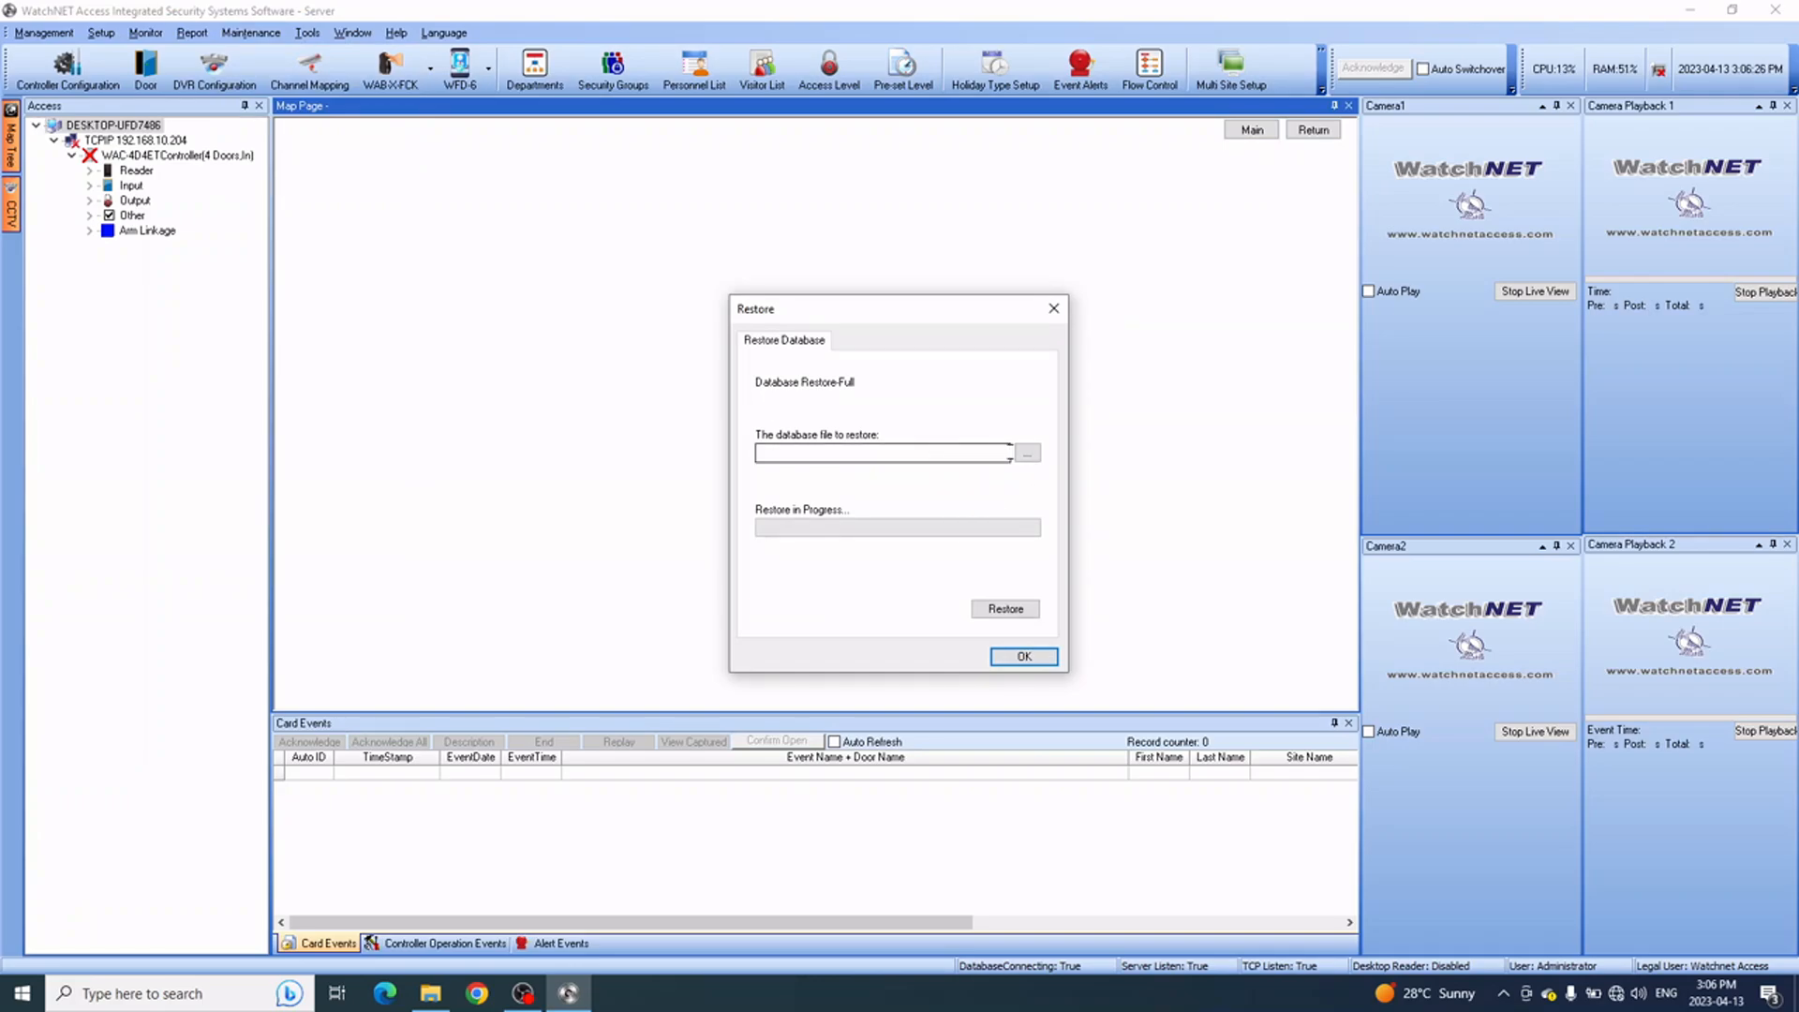
pyautogui.click(1028, 455)
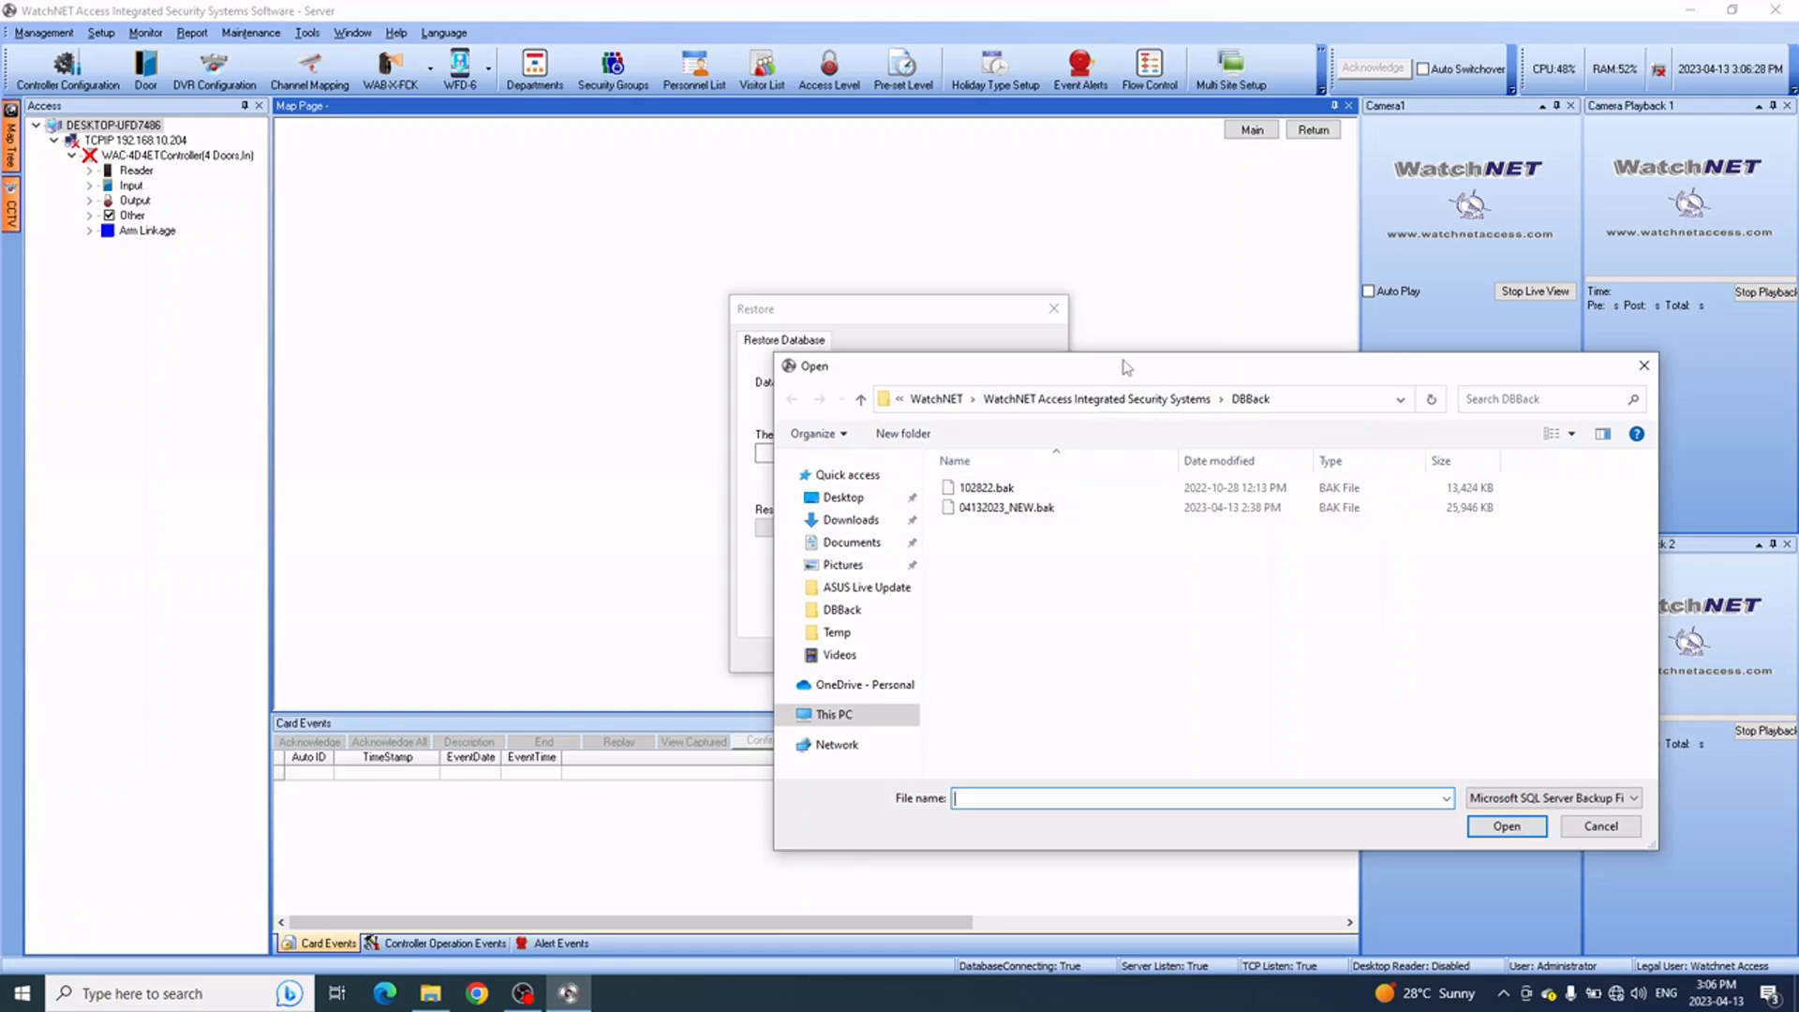
pyautogui.moveTo(1103, 350); pyautogui.dragTo(783, 284)
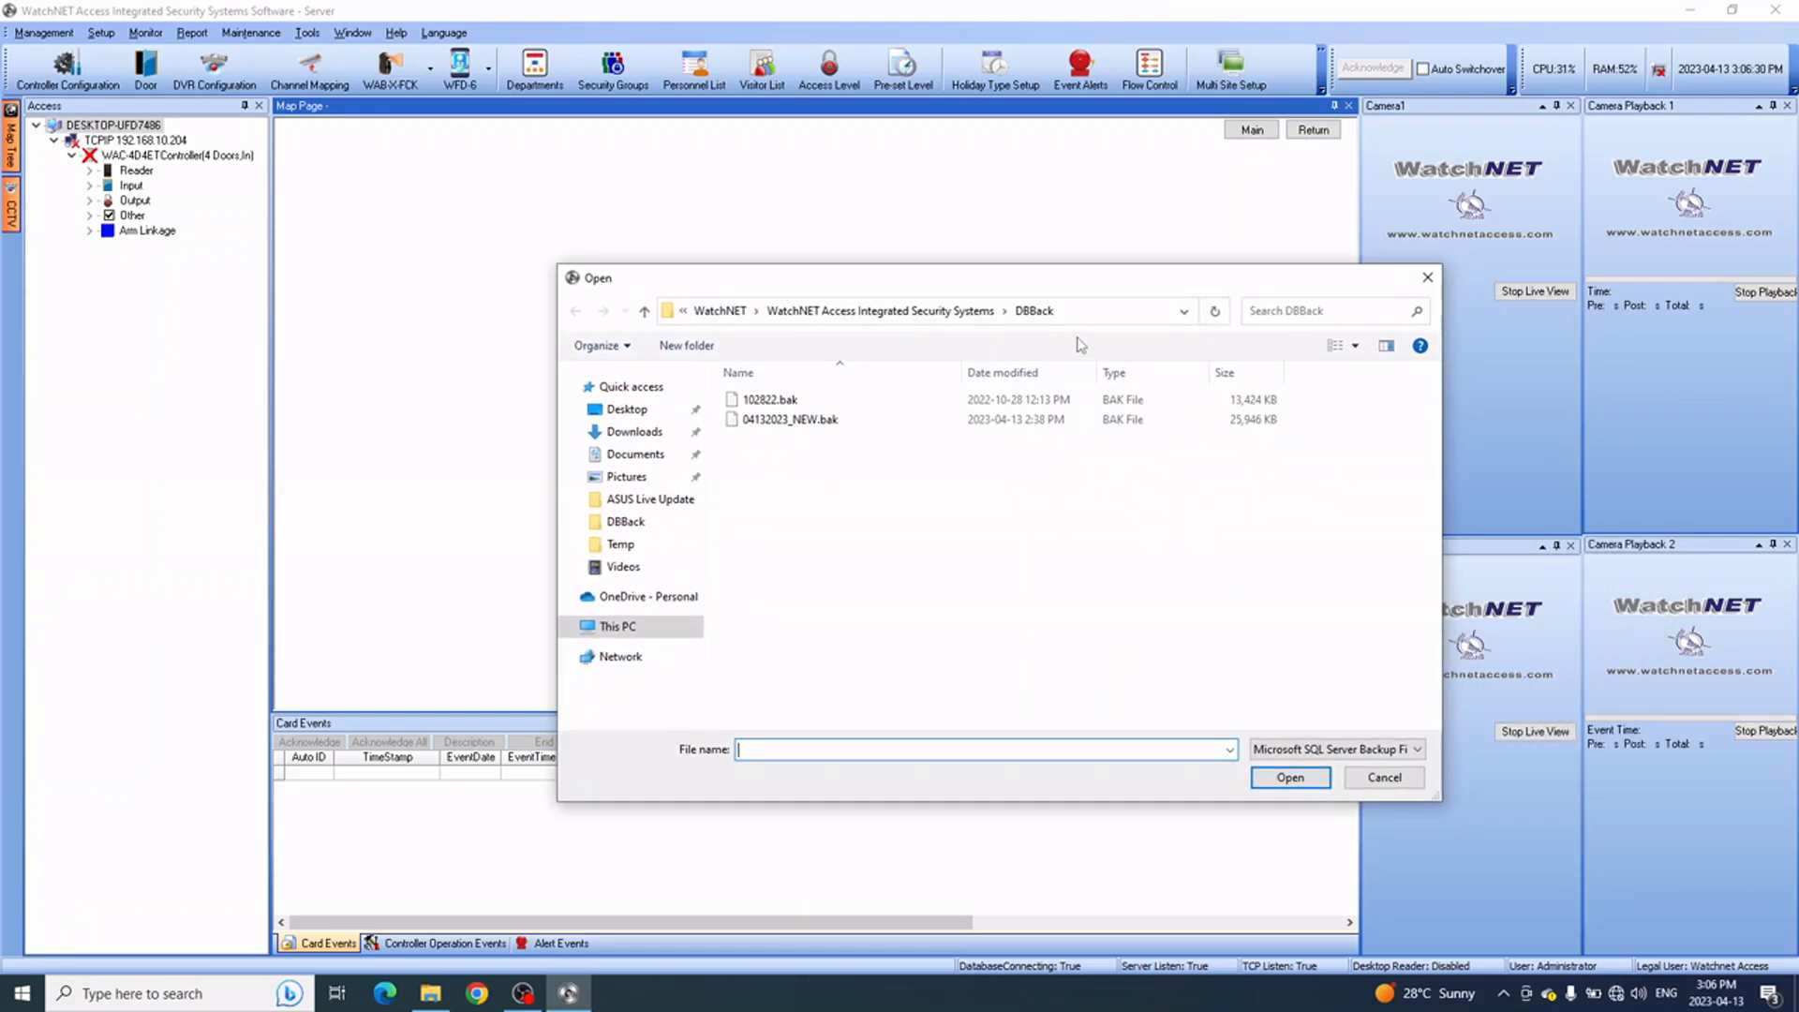
pyautogui.click(1090, 323)
pyautogui.click(780, 310)
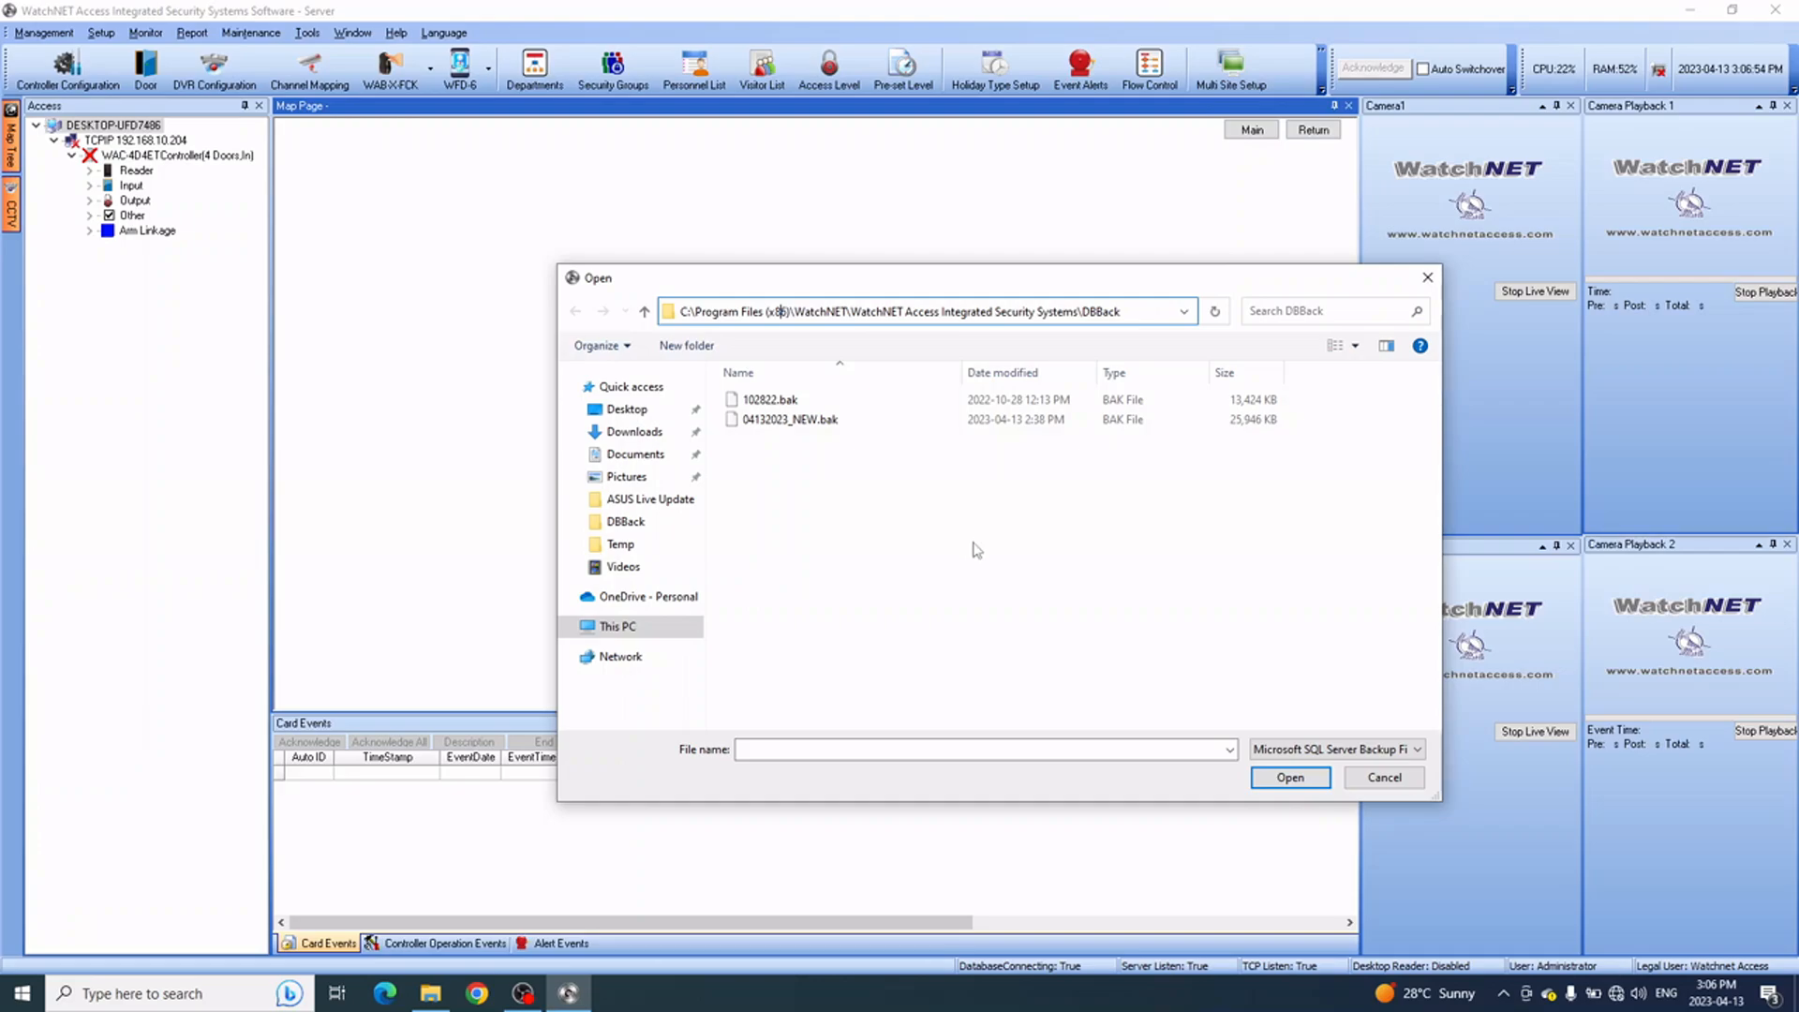
pyautogui.click(947, 548)
pyautogui.click(1111, 314)
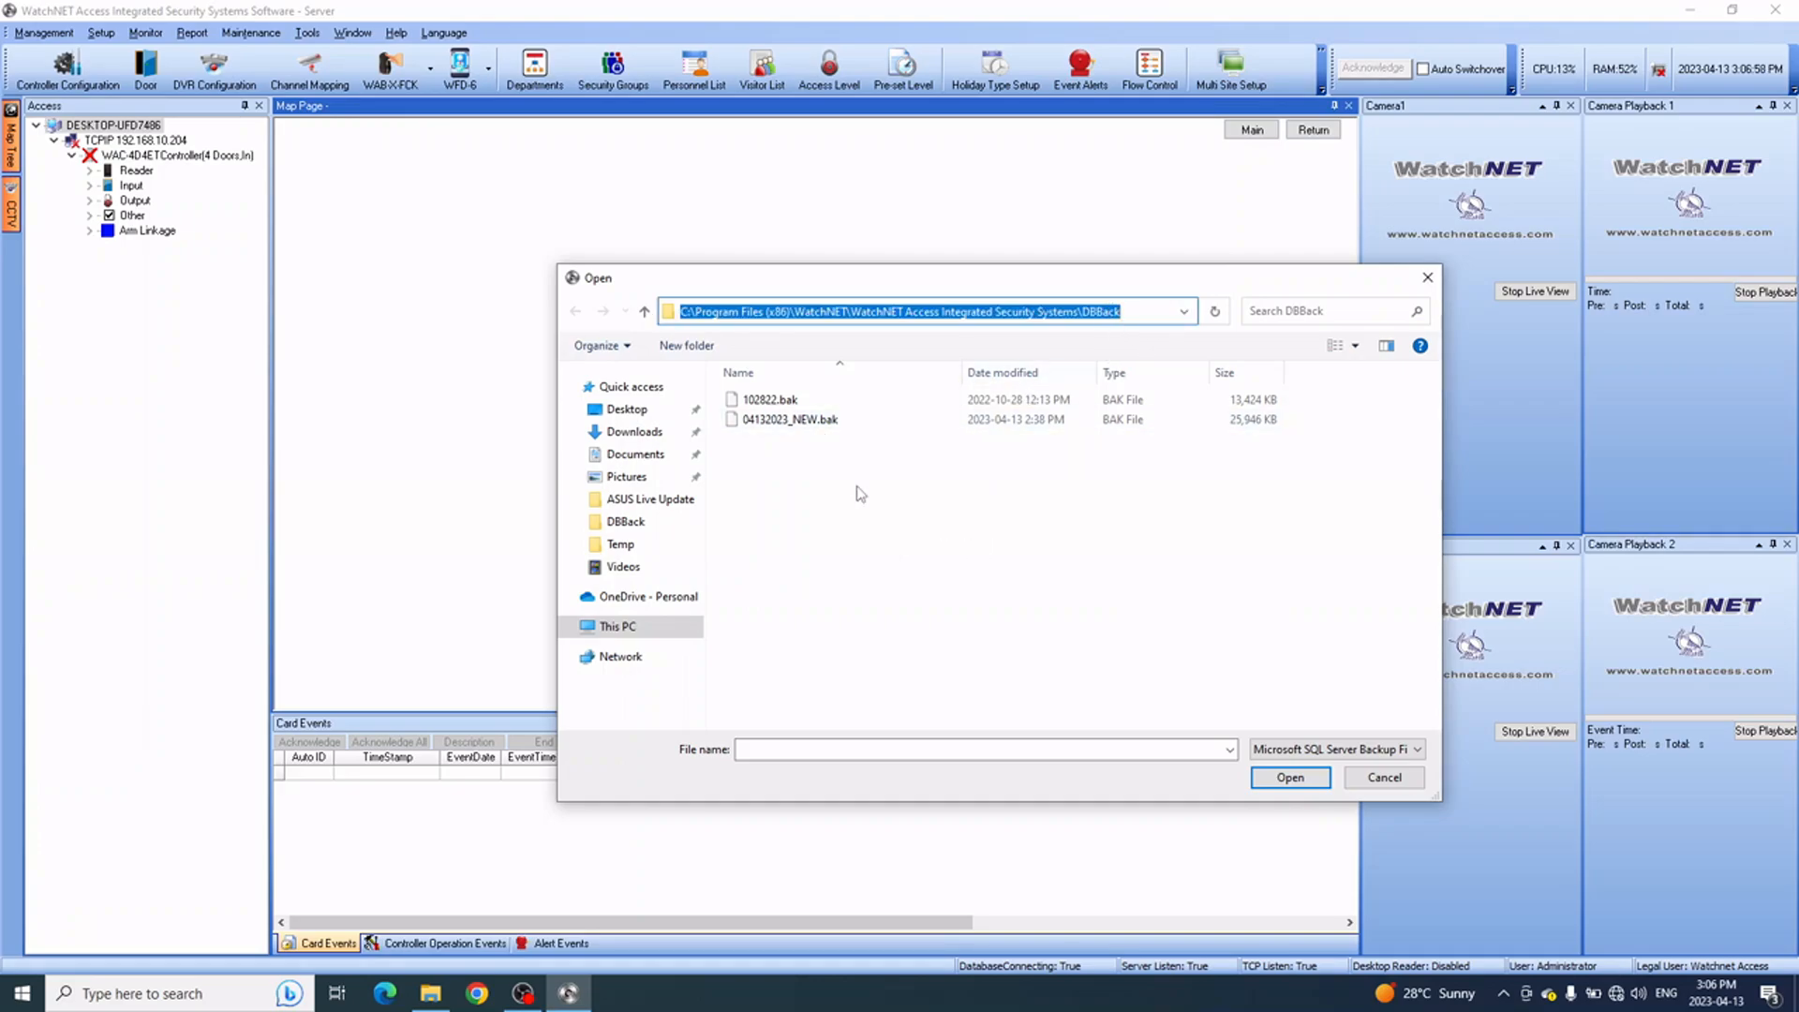
pyautogui.click(801, 424)
pyautogui.click(1289, 775)
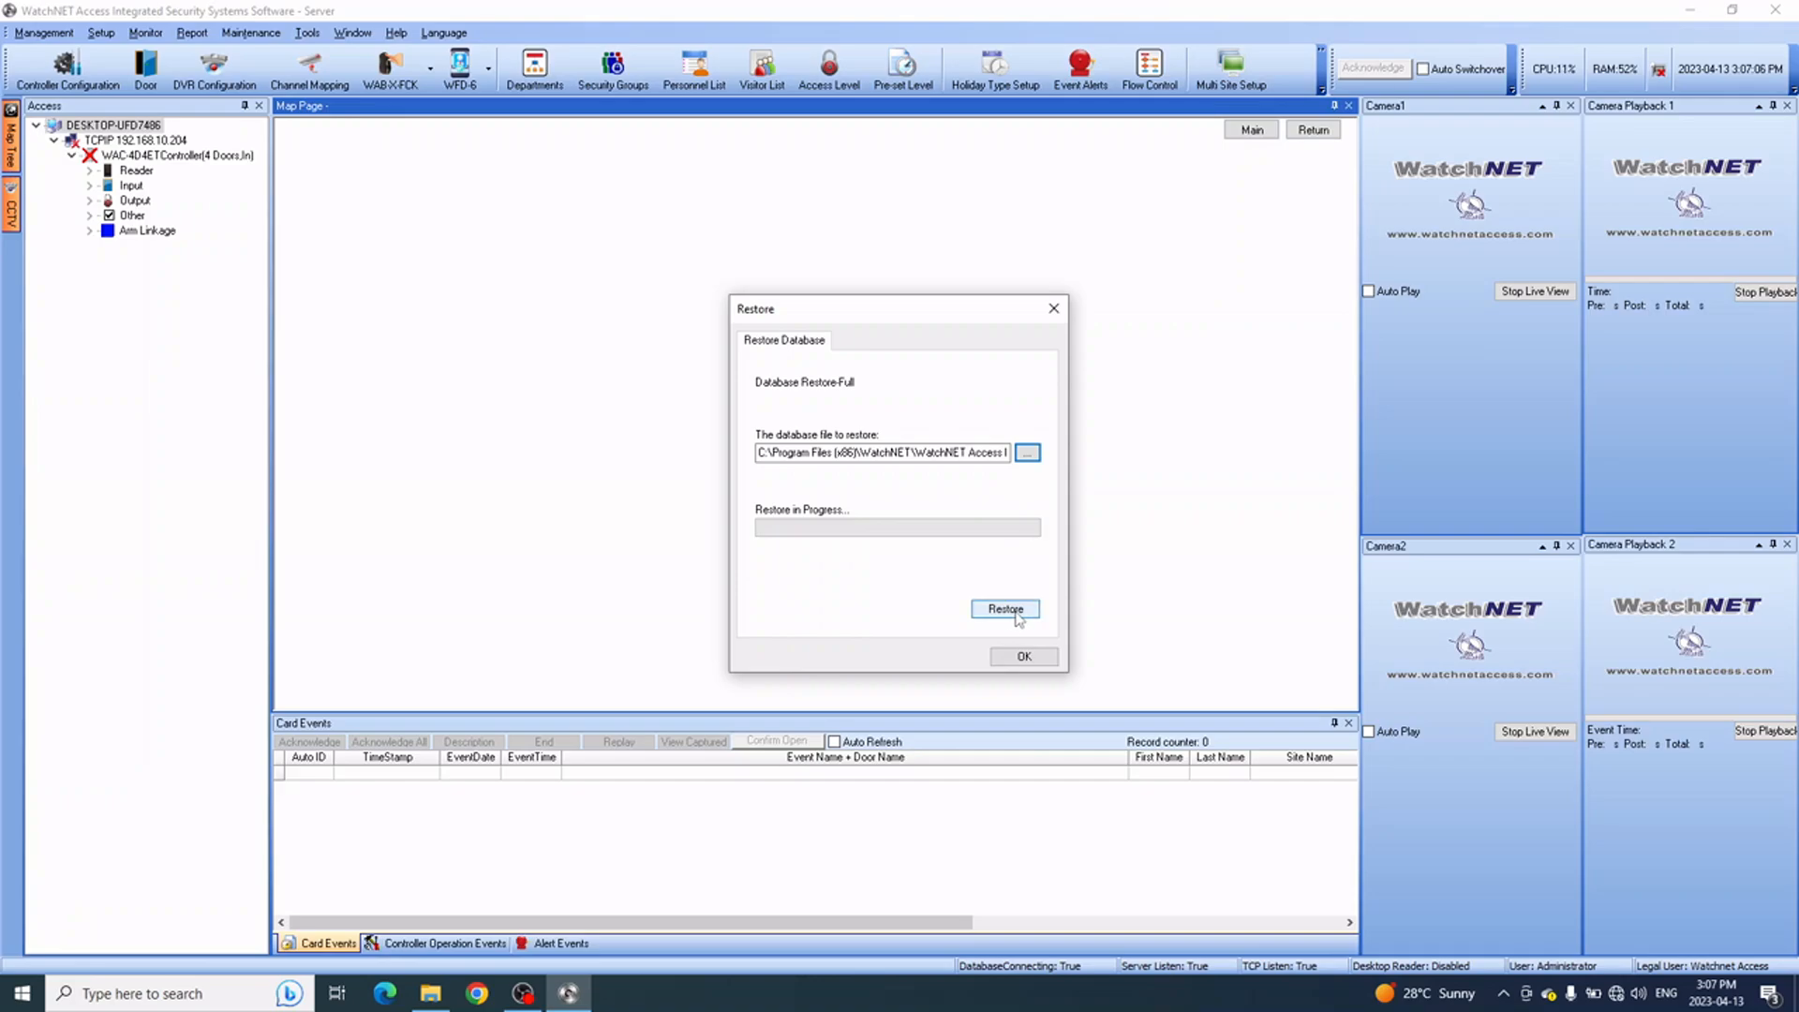
# - Restore the database from the chosen file, agree to overwrite the current one and accept the software restart
pyautogui.click(1010, 613)
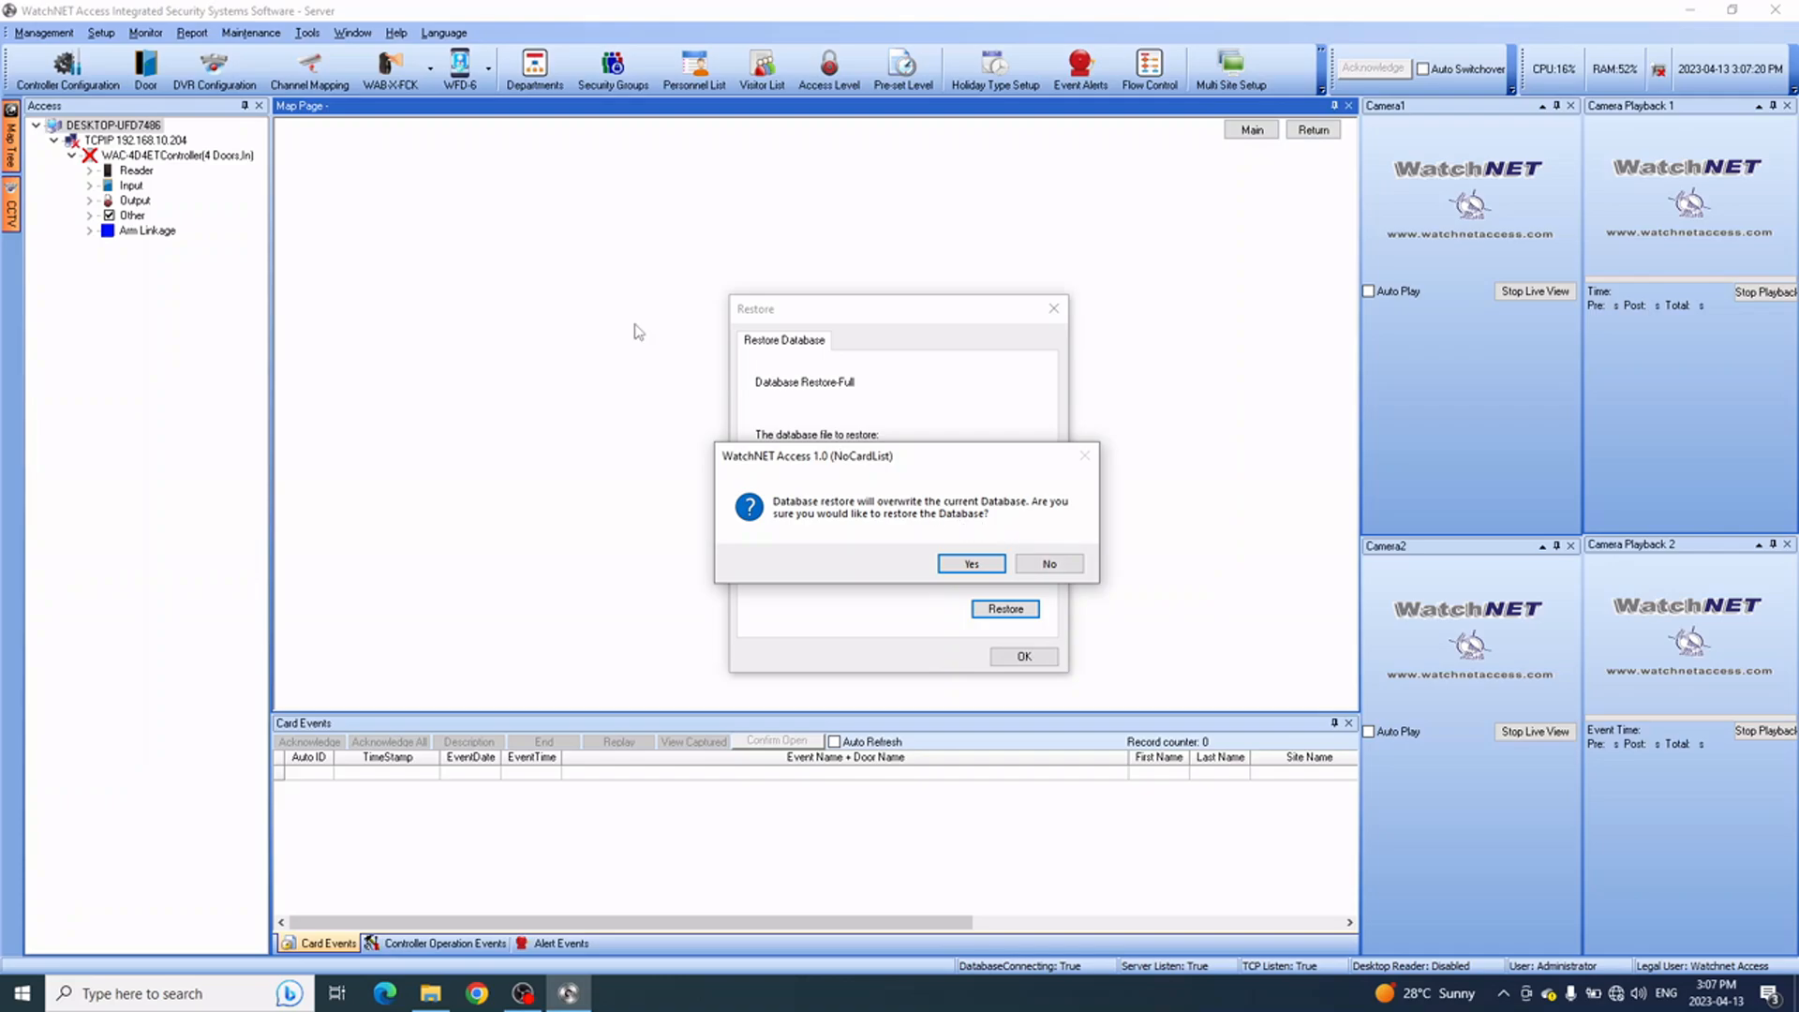
pyautogui.click(971, 563)
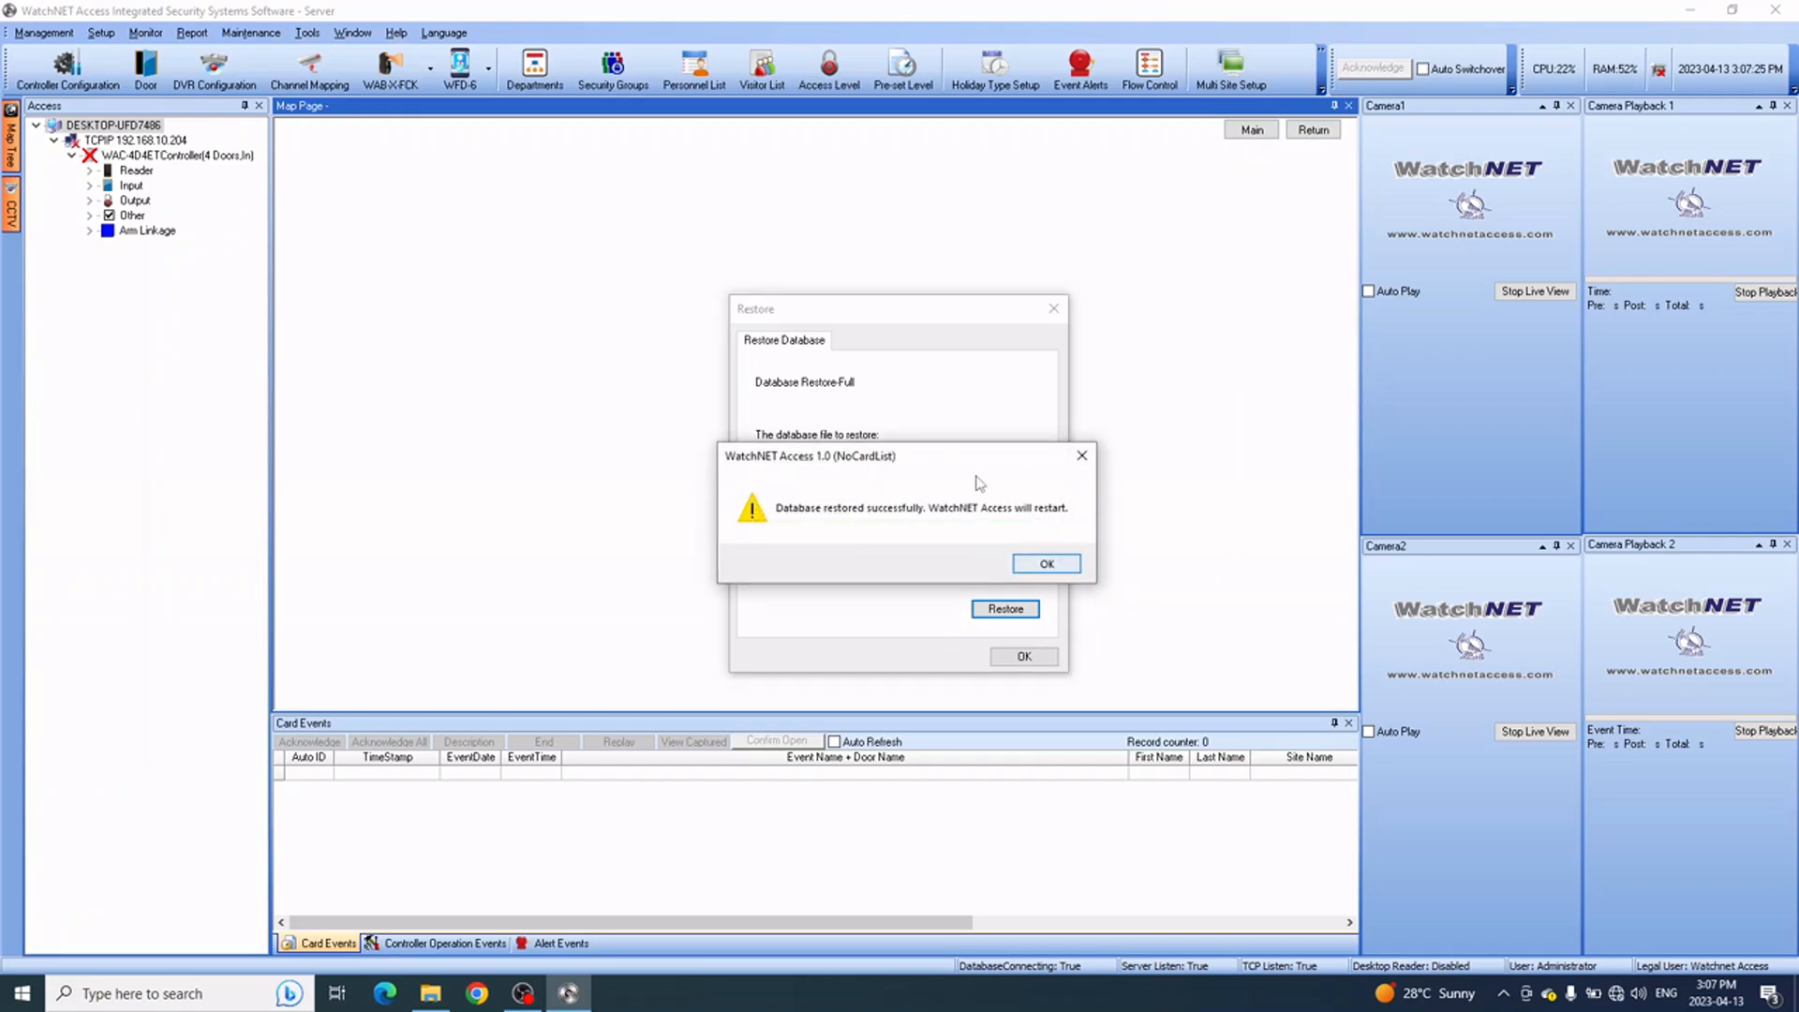
pyautogui.moveTo(973, 466); pyautogui.dragTo(1005, 380)
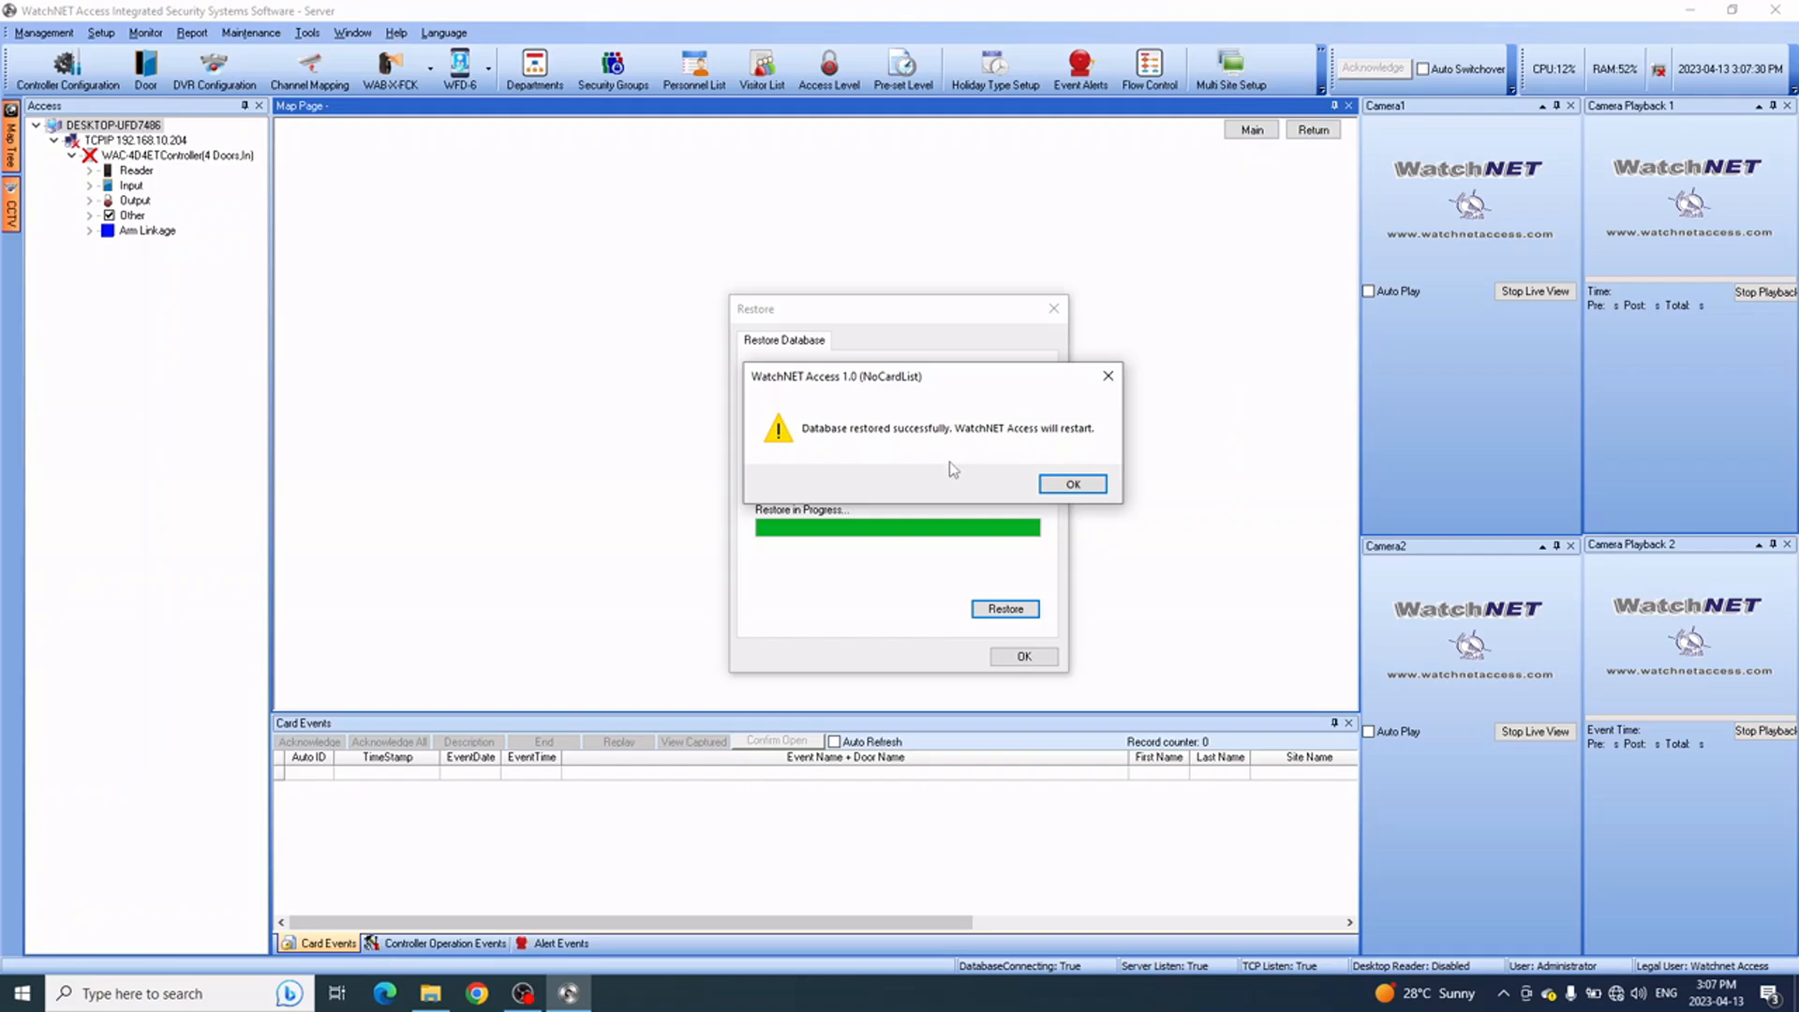
pyautogui.click(1073, 485)
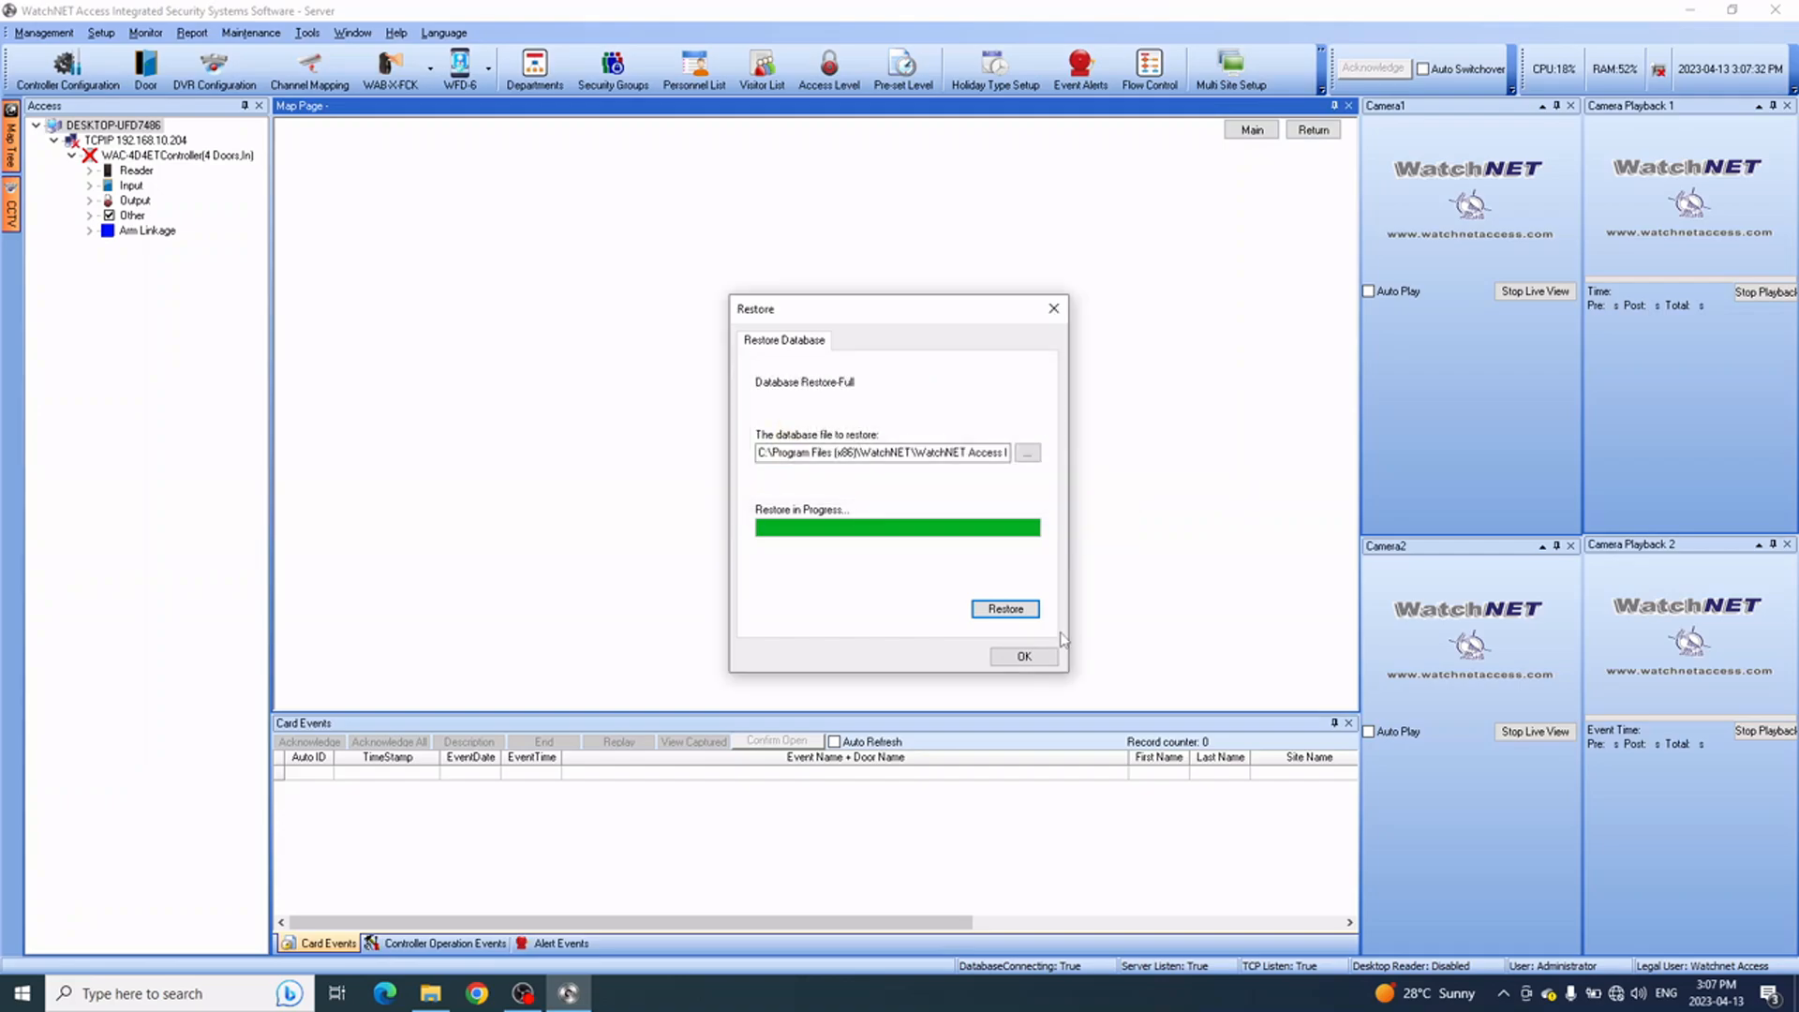
pyautogui.click(1044, 658)
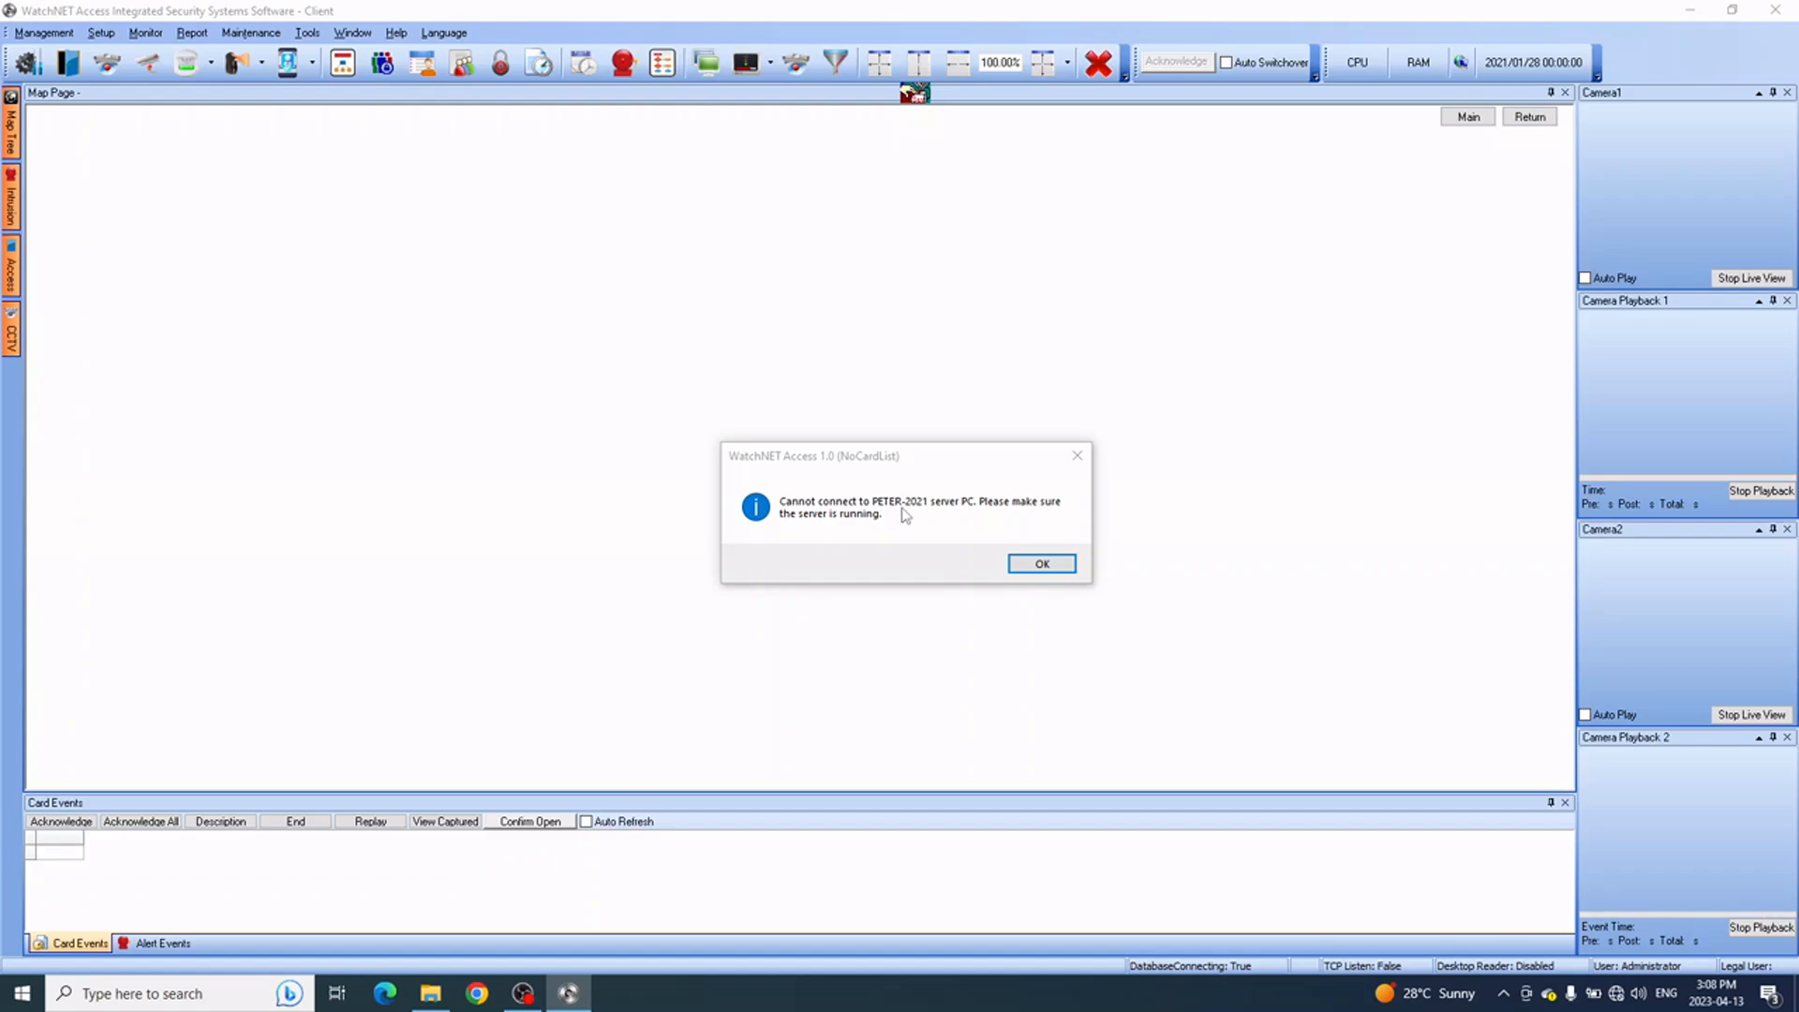
# - Dismiss the server connection notice and agree to reselect the server, placing the cursor in the server name
pyautogui.click(1034, 565)
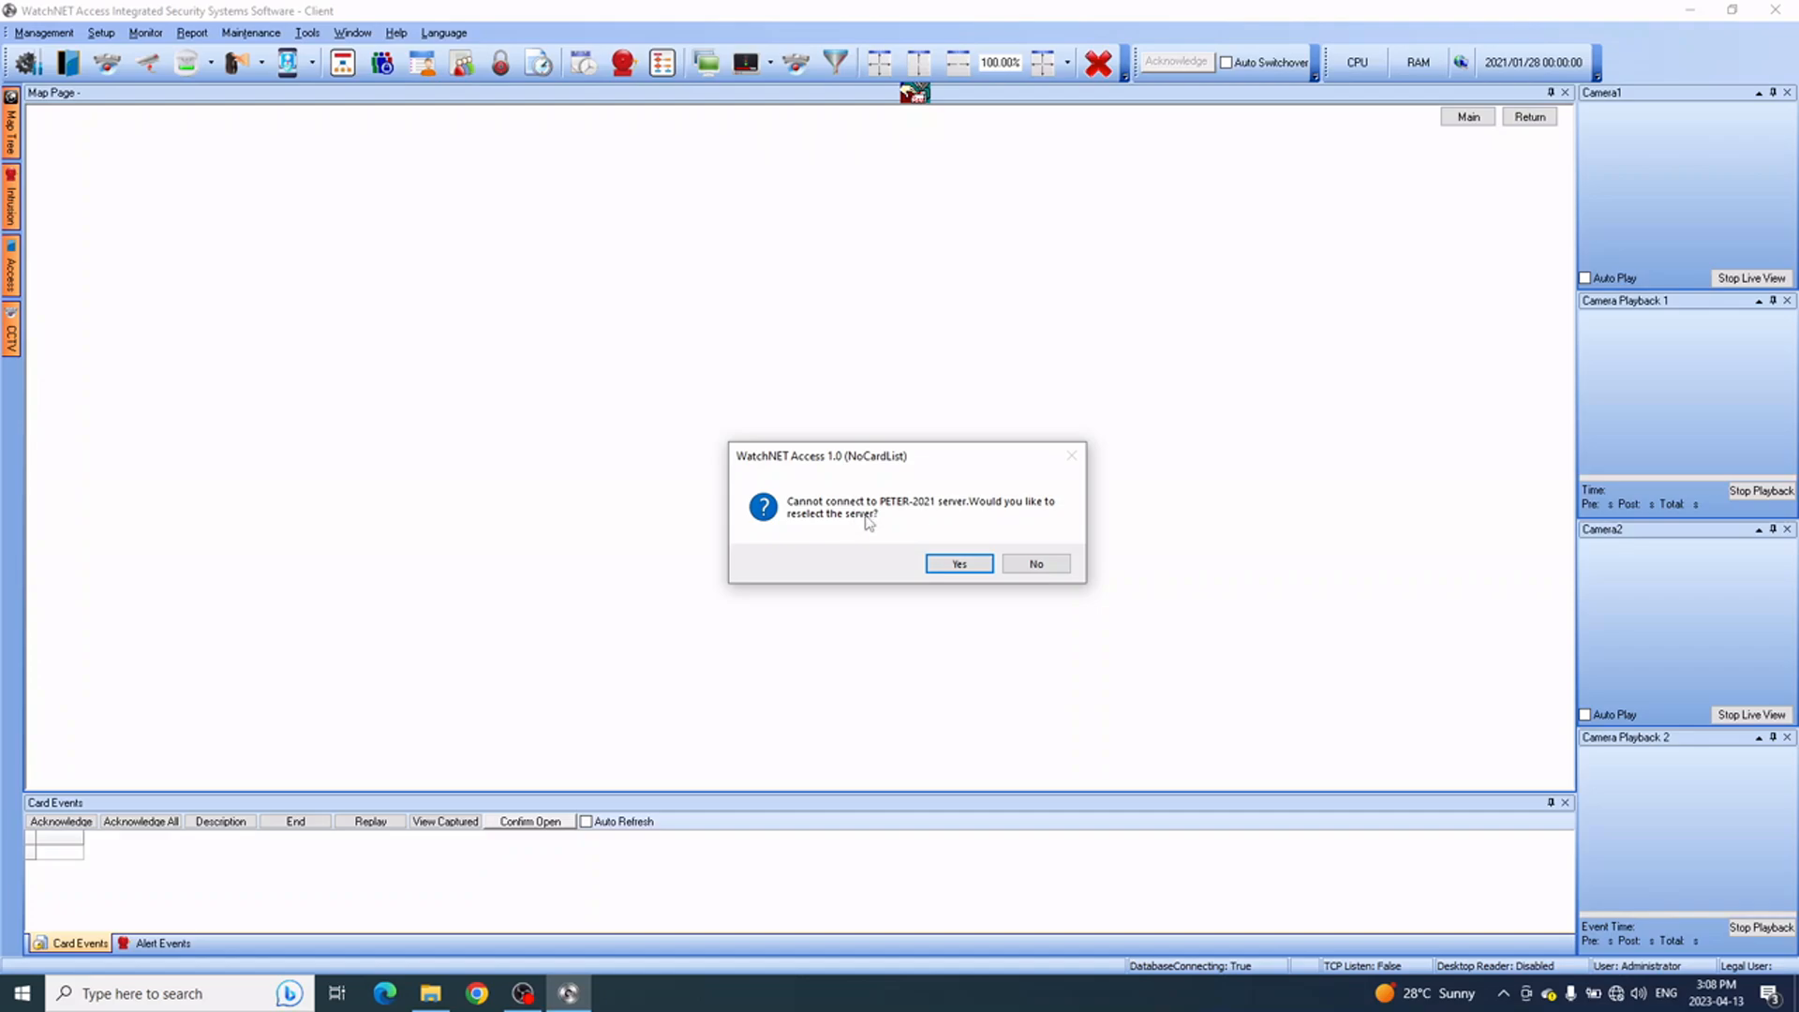
pyautogui.click(940, 563)
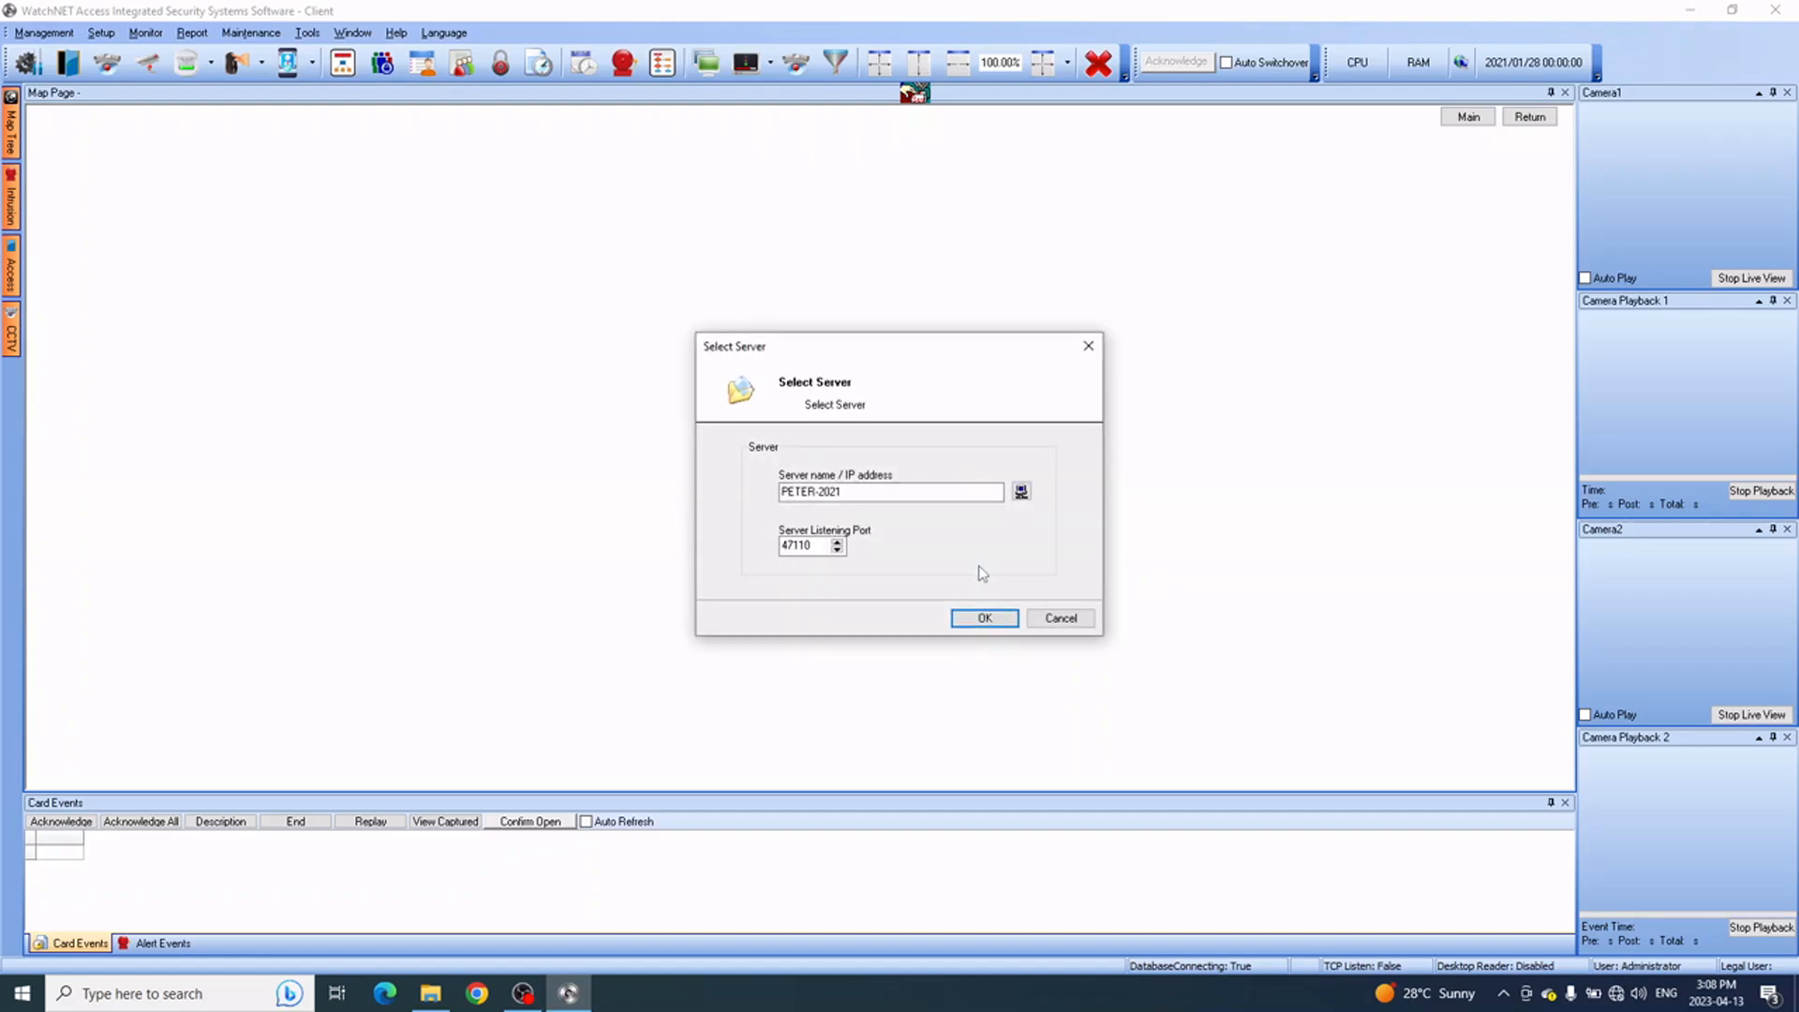
pyautogui.moveTo(890, 492); pyautogui.dragTo(789, 493)
pyautogui.click(871, 497)
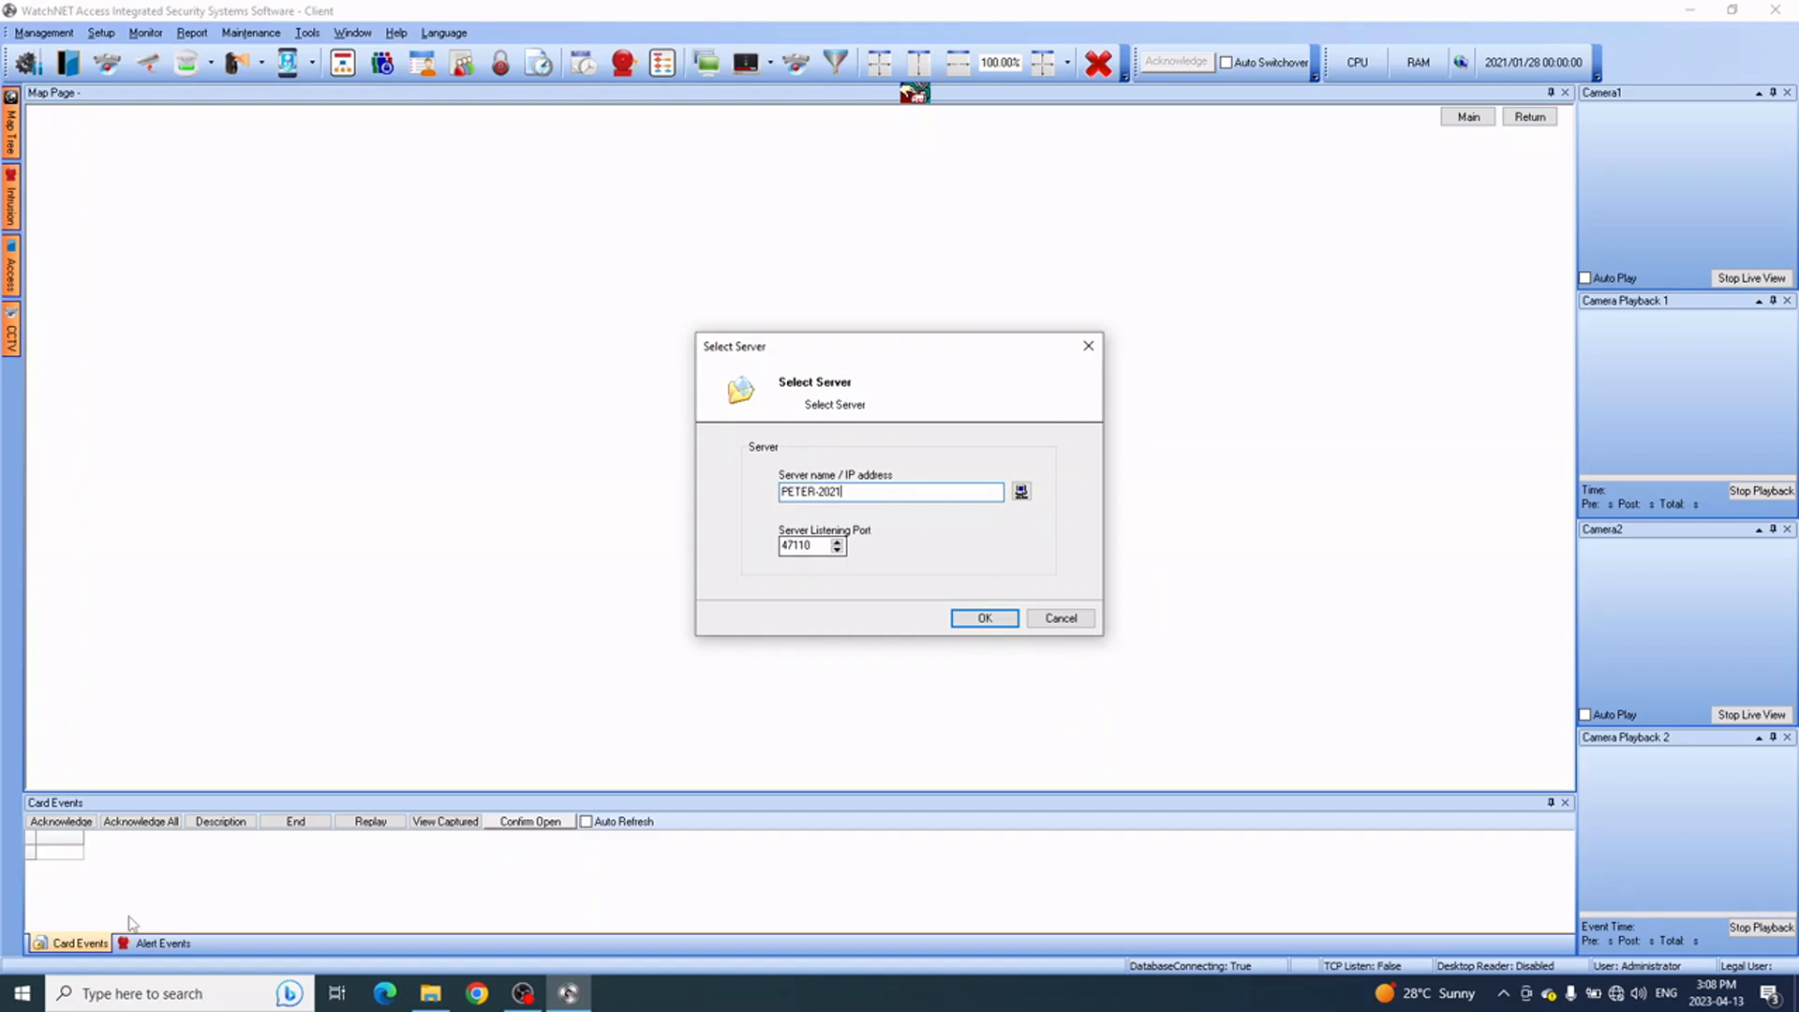
# - Open the Windows About your PC settings, copy the device name DESKTOP-UFD7486 and minimize Settings
pyautogui.click(140, 991)
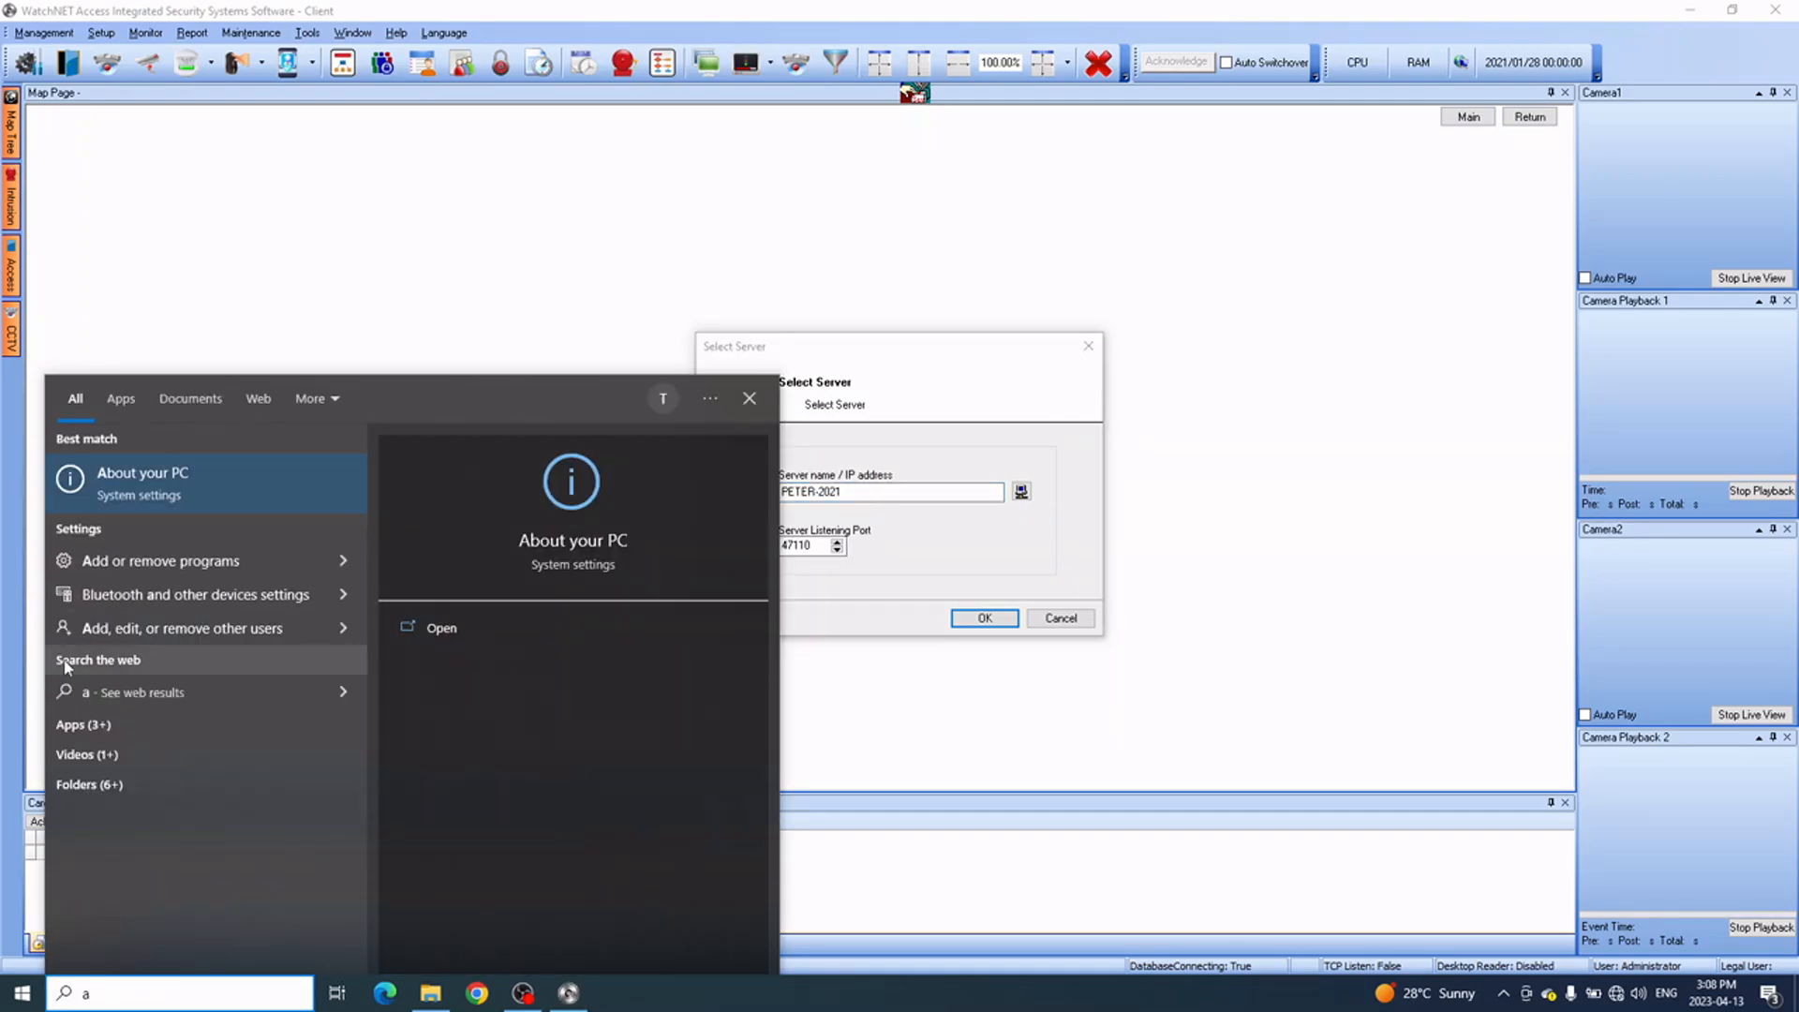
pyautogui.click(177, 487)
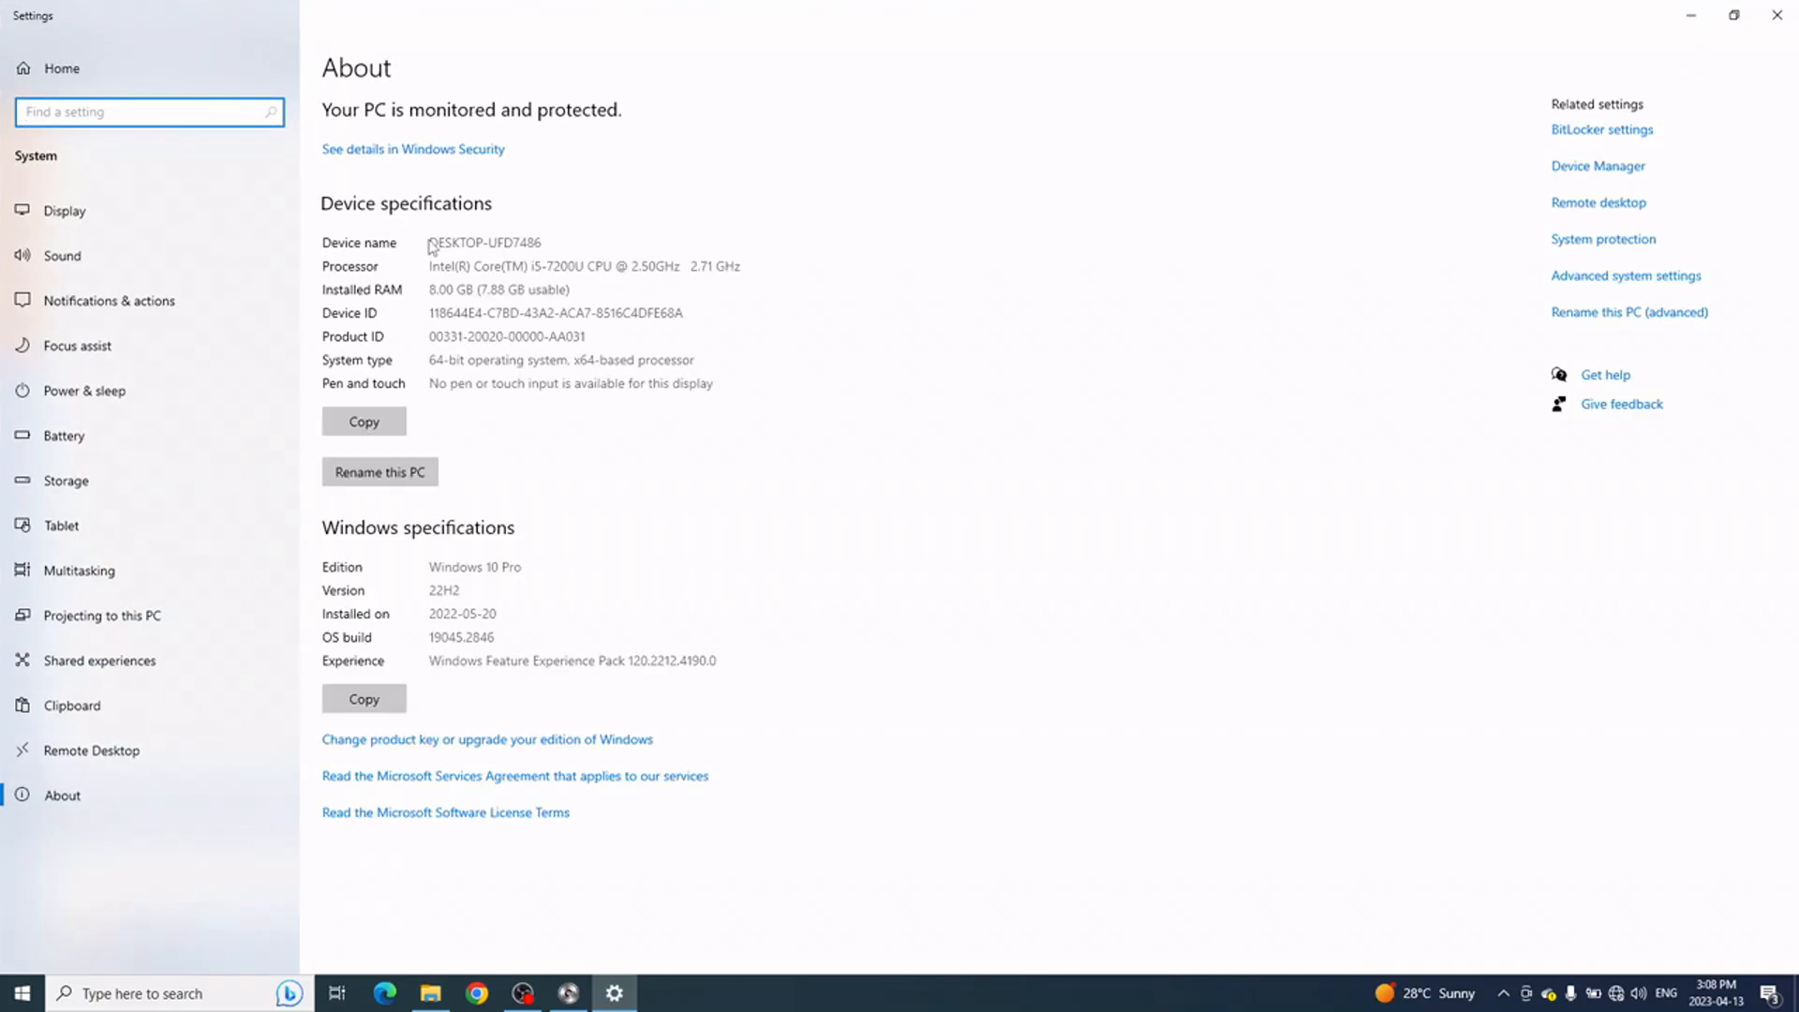
pyautogui.moveTo(430, 245); pyautogui.dragTo(542, 246)
pyautogui.hotkey('ctrl', 'c')
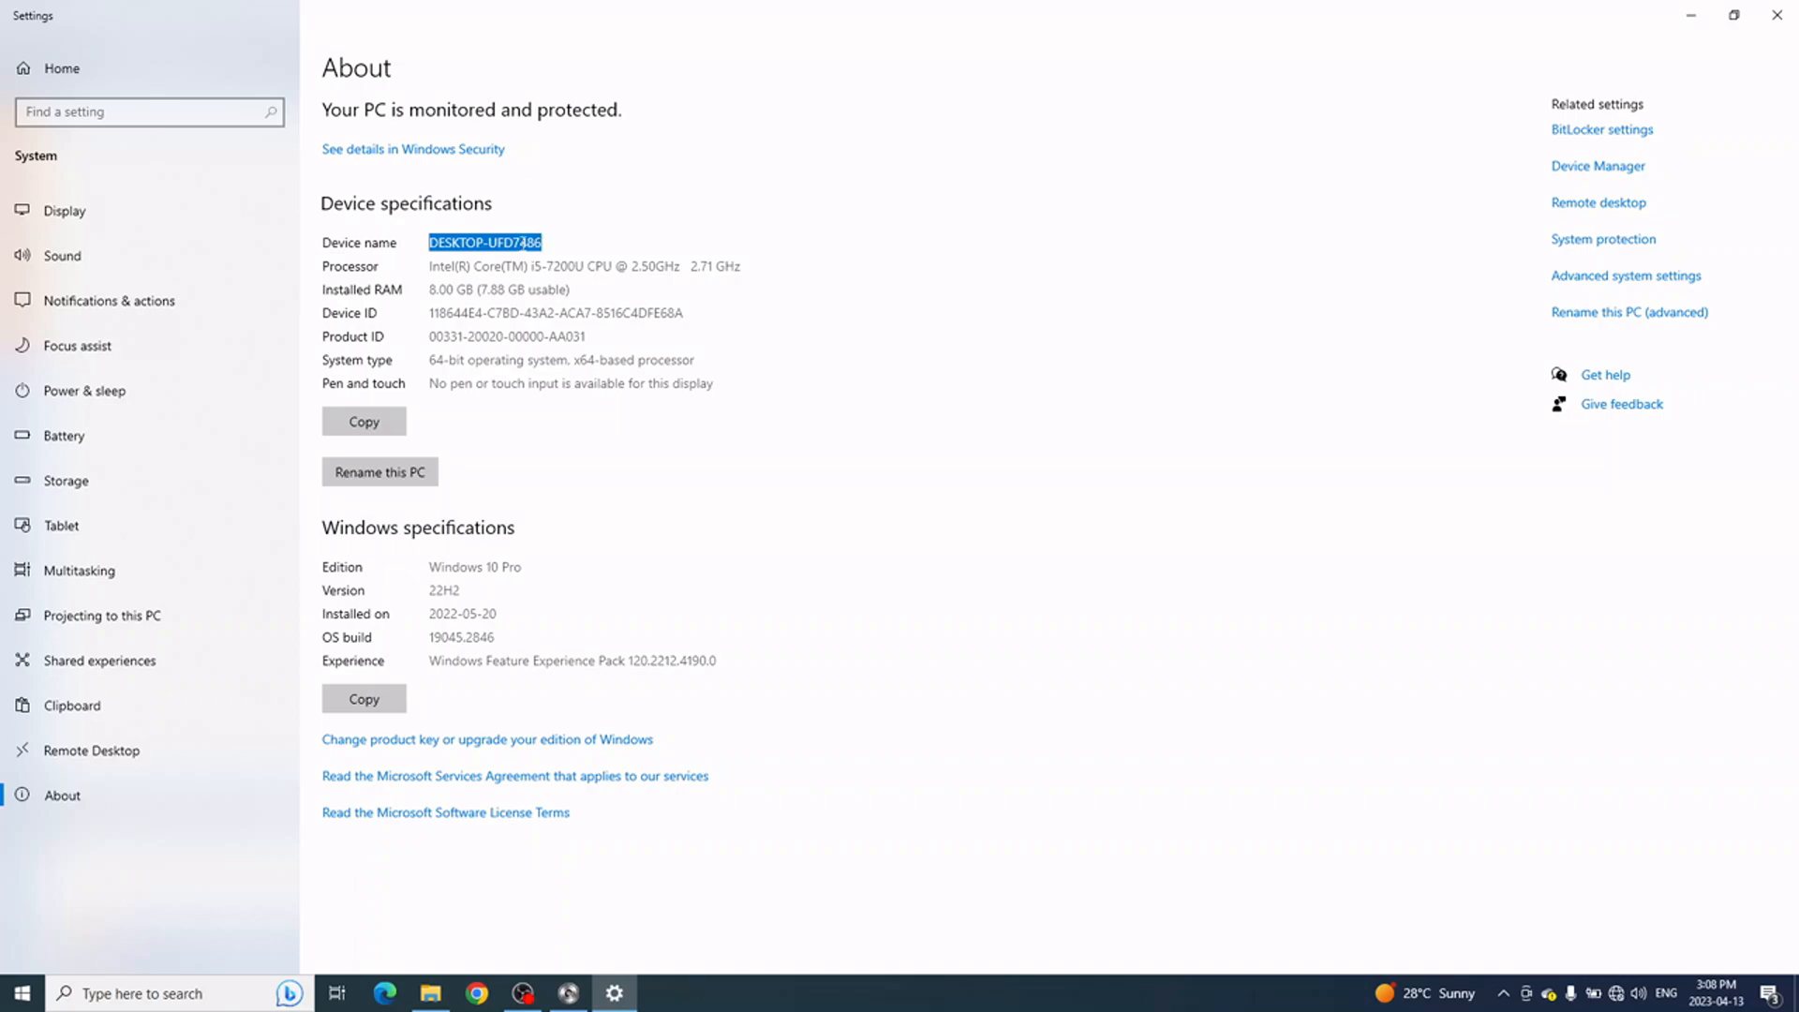
pyautogui.rightClick(523, 243)
pyautogui.click(572, 262)
pyautogui.click(1691, 15)
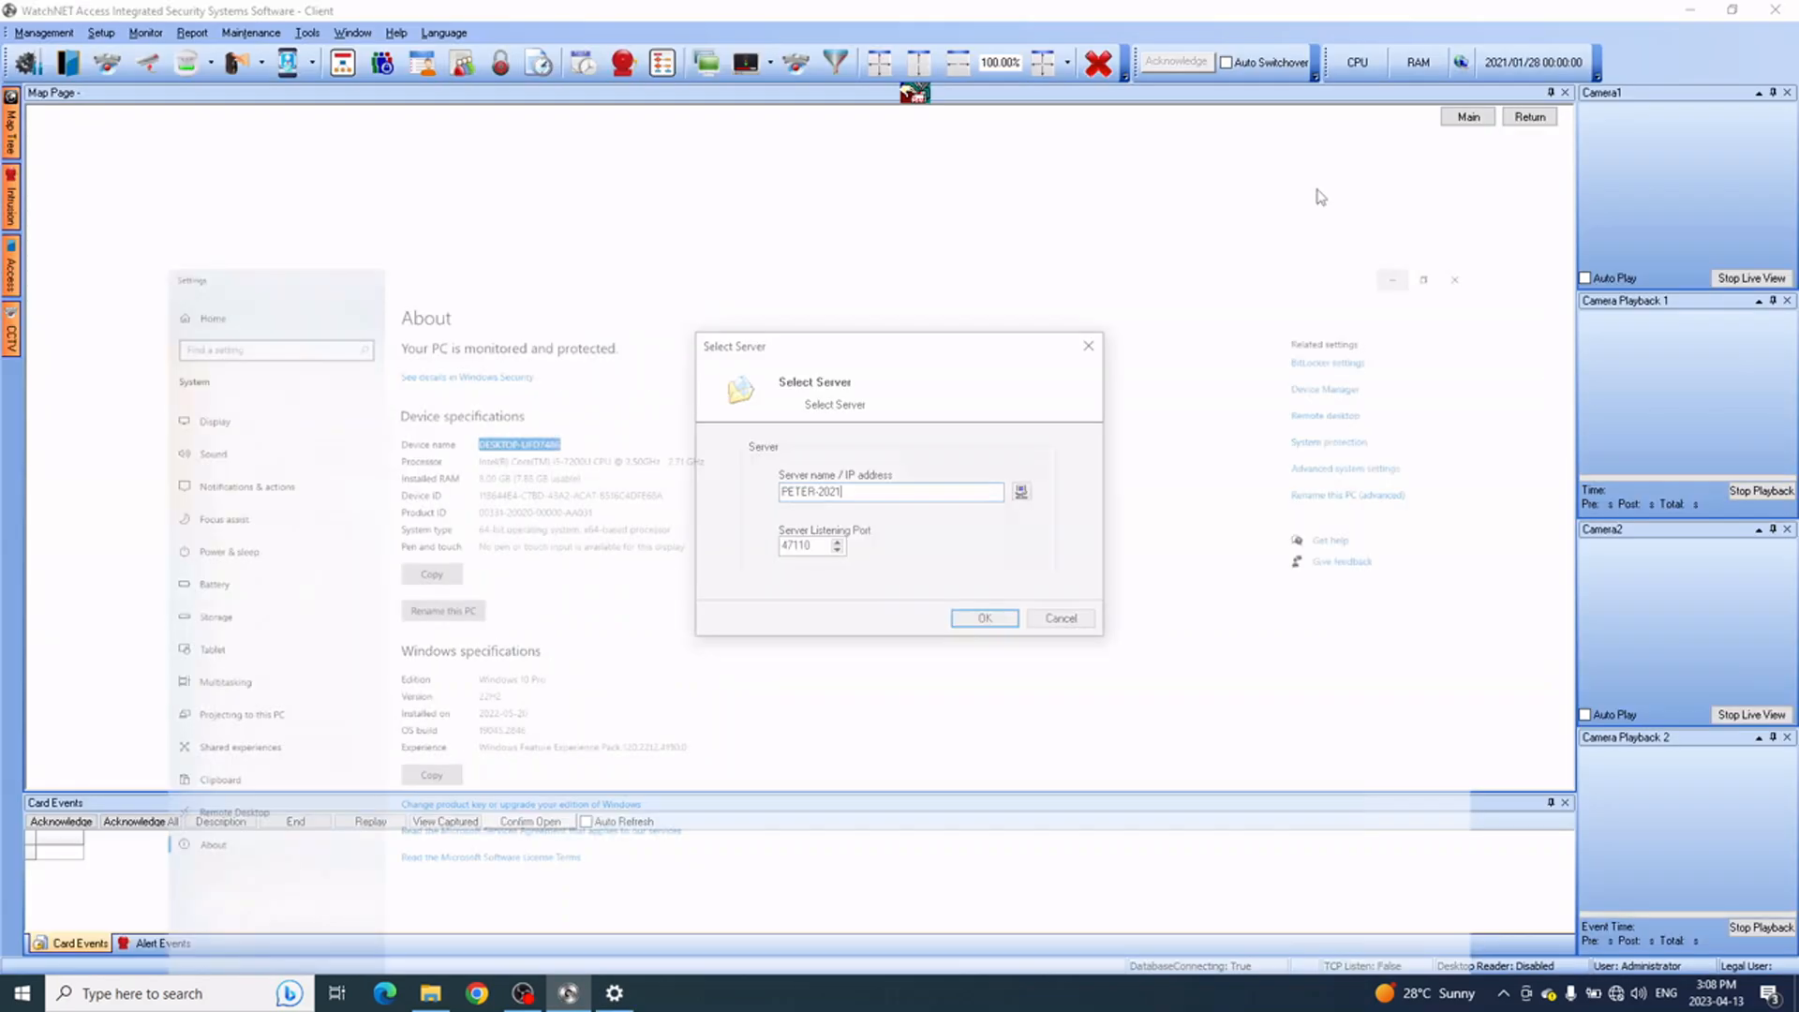
# - Replace the server name with DESKTOP-UFD7486, apply the server selection and accept the software restart
pyautogui.moveTo(843, 492); pyautogui.dragTo(682, 494)
pyautogui.hotkey('ctrl', 'v')
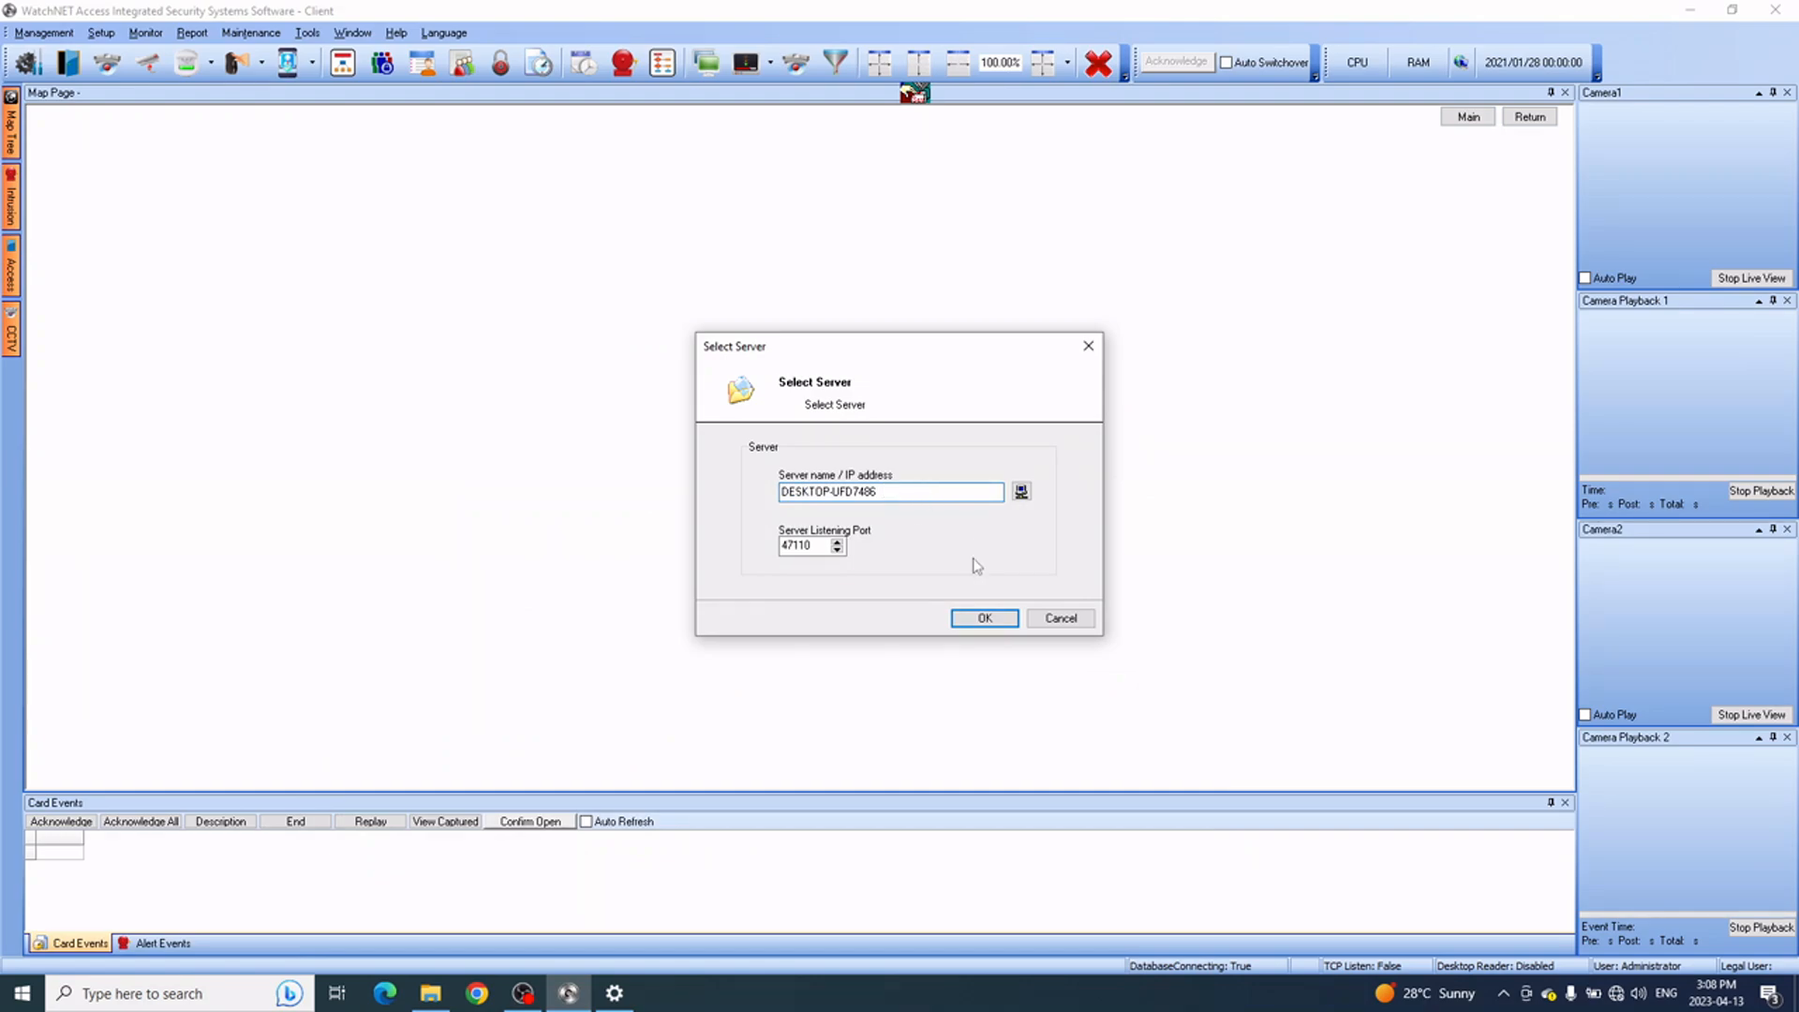
pyautogui.click(984, 618)
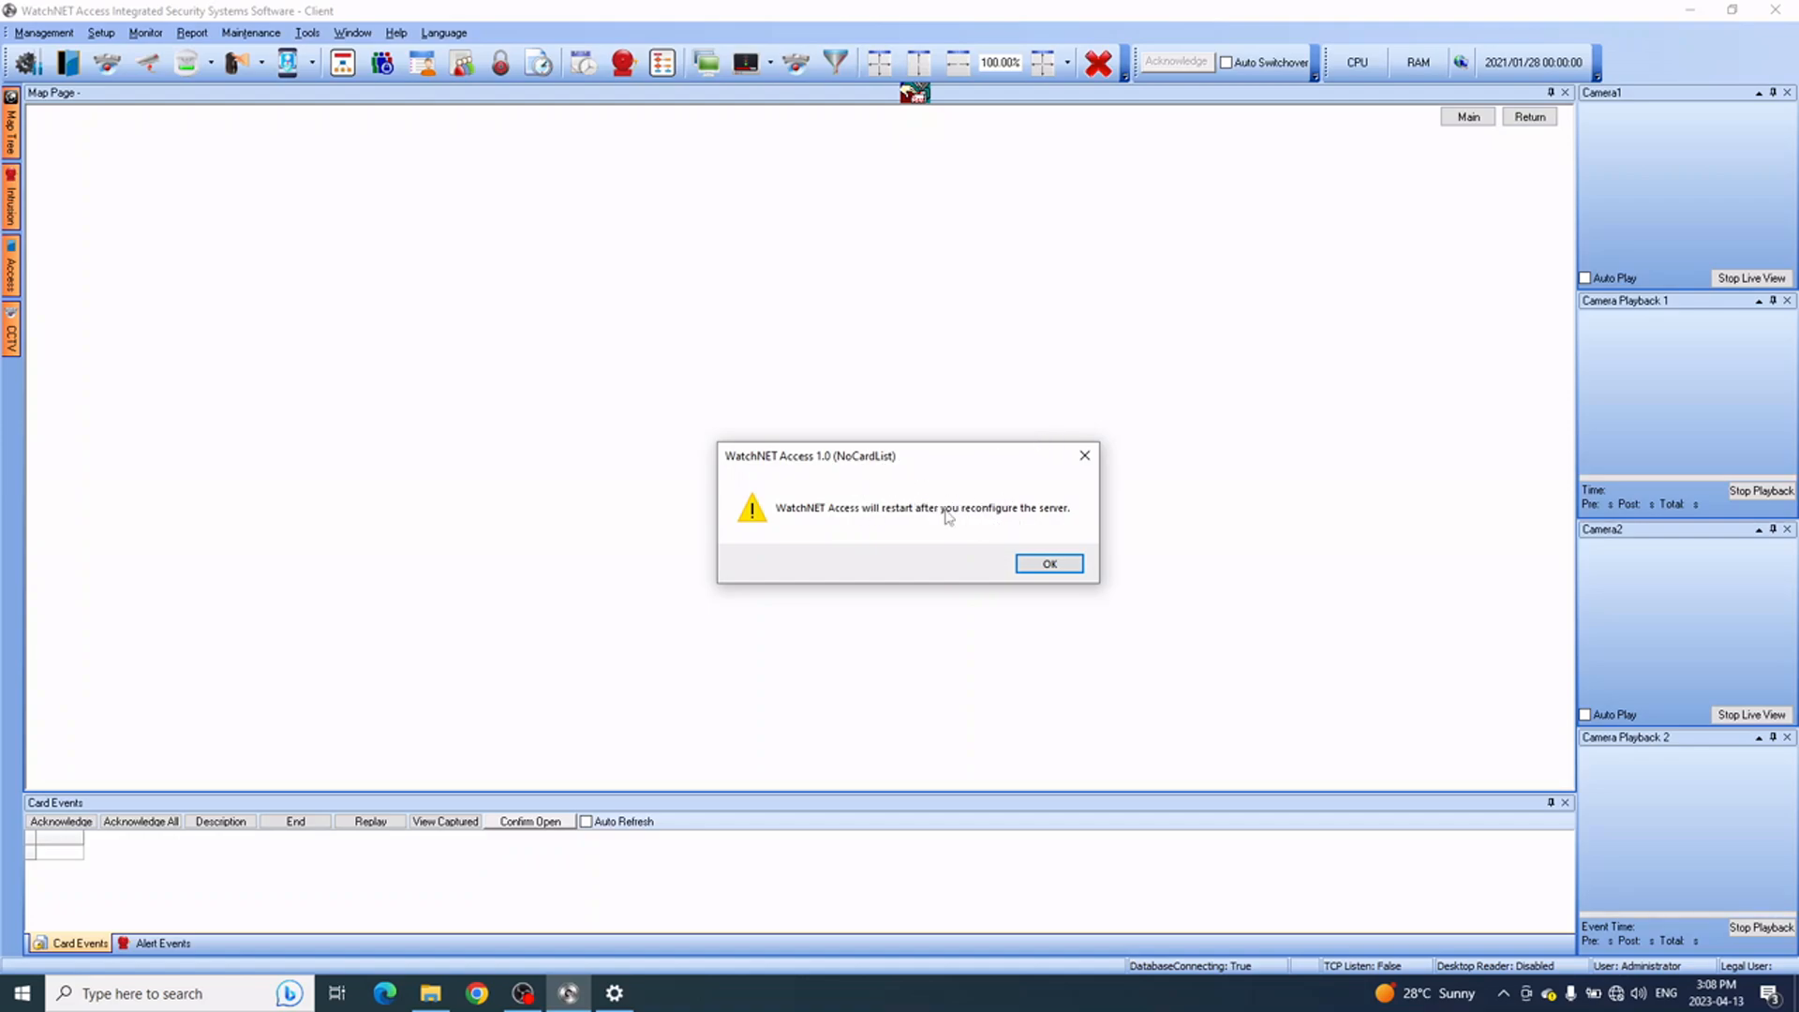
pyautogui.click(1048, 564)
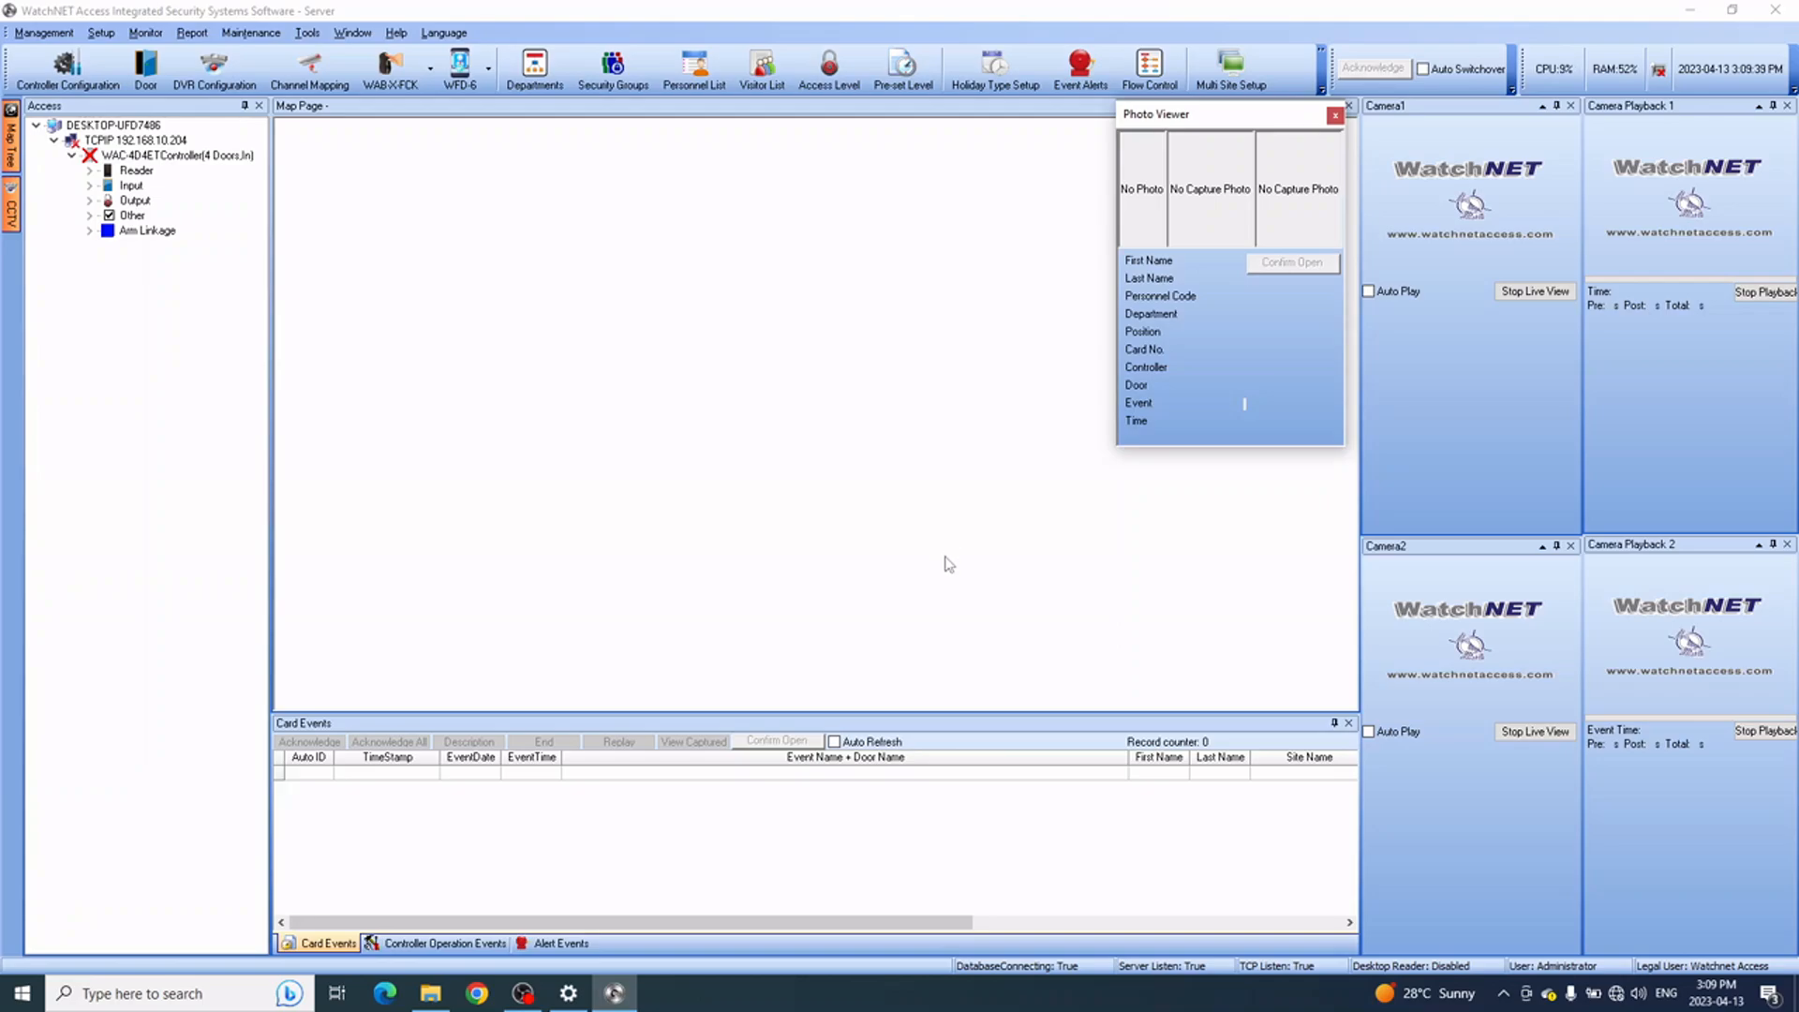
pyautogui.click(903, 1003)
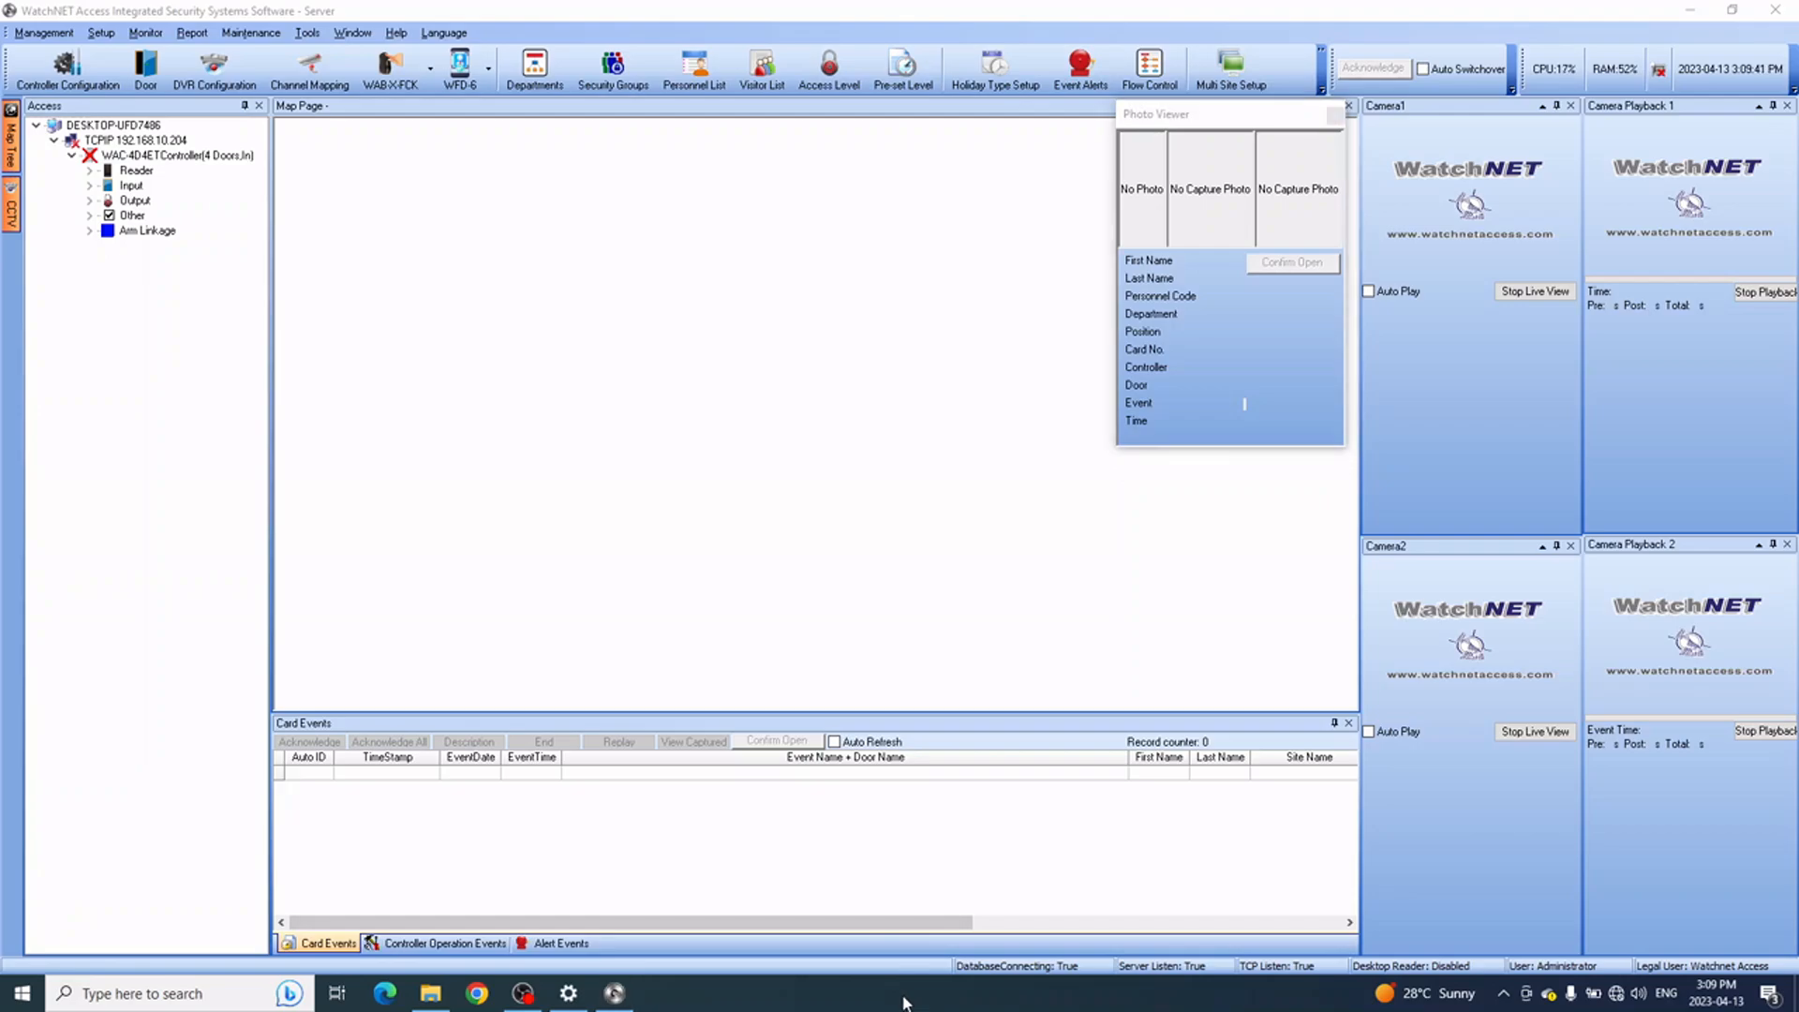